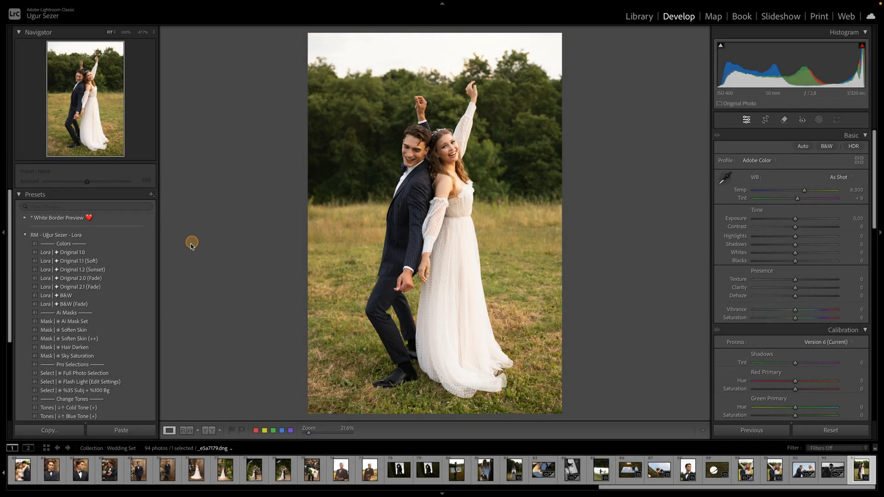
- Apply the "Lora | ✦ Original 1.0" preset to the photo and lower Exposure to -0.65
{"action": "left_click", "coordinate": [123, 254]}
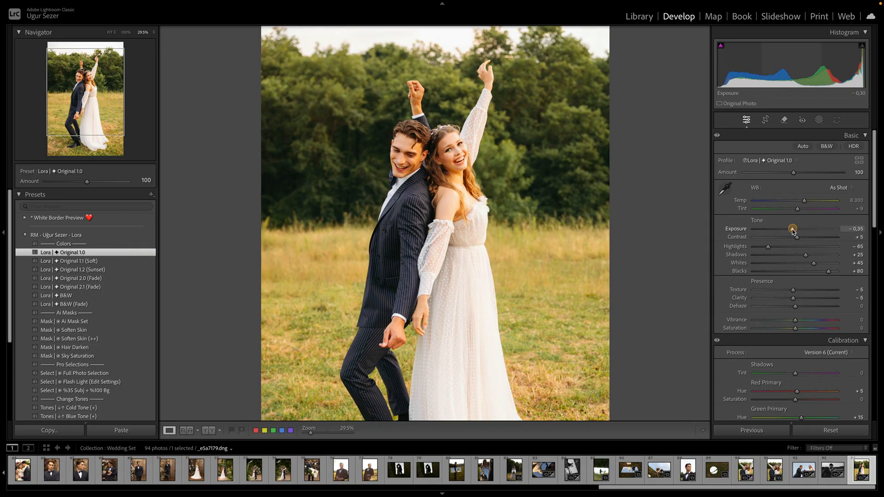
{"action": "left_click_drag", "start_coordinate": [792, 229], "coordinate": [790, 230]}
- Cool the white balance by setting Temp to 7,481
{"action": "left_click_drag", "start_coordinate": [443, 184], "coordinate": [464, 184]}
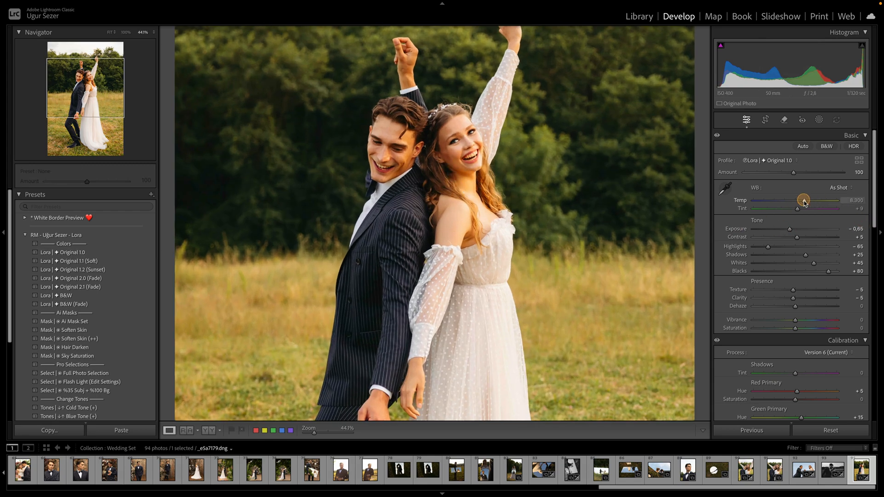
{"action": "left_click_drag", "start_coordinate": [803, 202], "coordinate": [801, 203]}
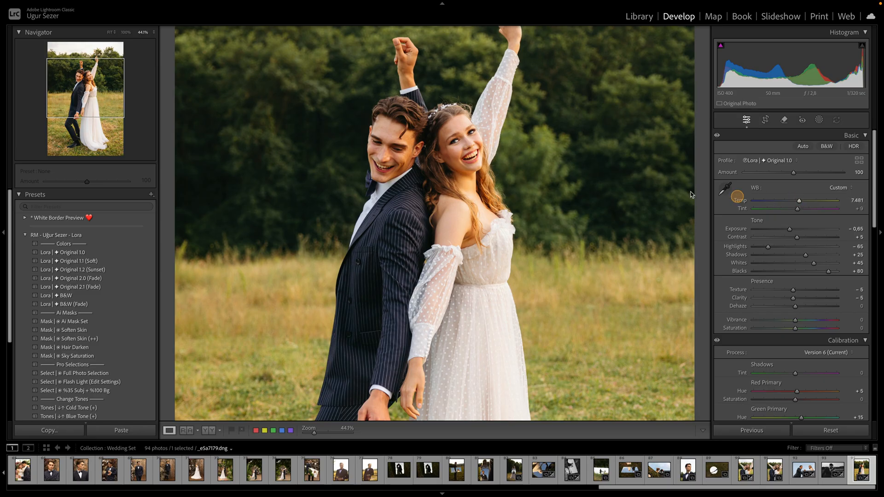
- Zoom and pan around the couple to inspect the faces, skin and background up close
{"action": "left_click_drag", "start_coordinate": [616, 179], "coordinate": [555, 167]}
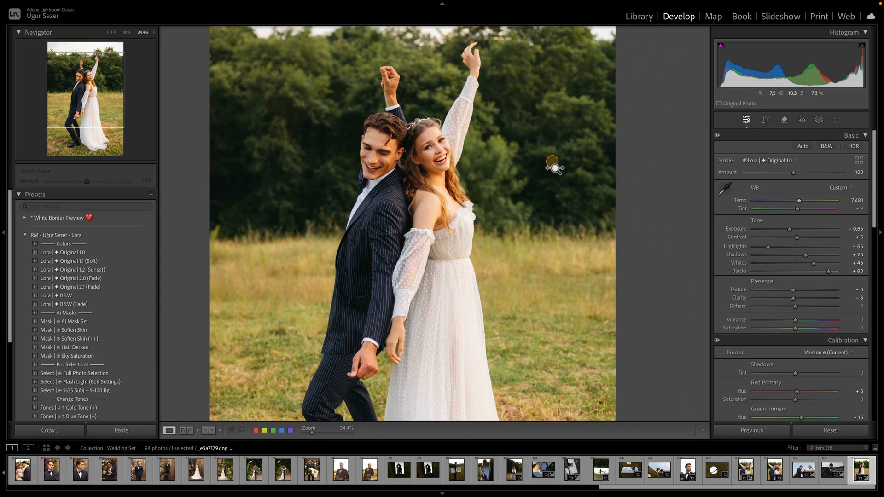
{"action": "left_click_drag", "start_coordinate": [532, 211], "coordinate": [529, 203]}
{"action": "left_click_drag", "start_coordinate": [471, 321], "coordinate": [477, 258]}
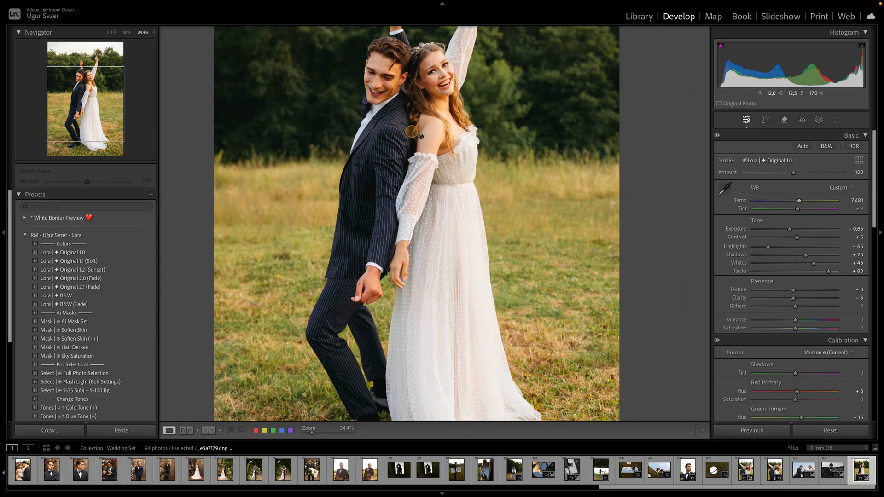
{"action": "left_click_drag", "start_coordinate": [445, 136], "coordinate": [446, 209]}
{"action": "left_click_drag", "start_coordinate": [397, 132], "coordinate": [398, 164]}
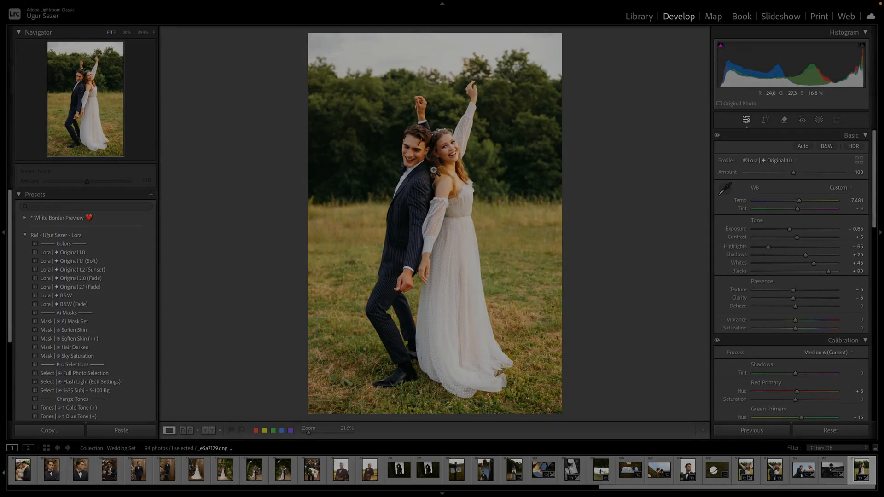
{"action": "left_click", "coordinate": [433, 169]}
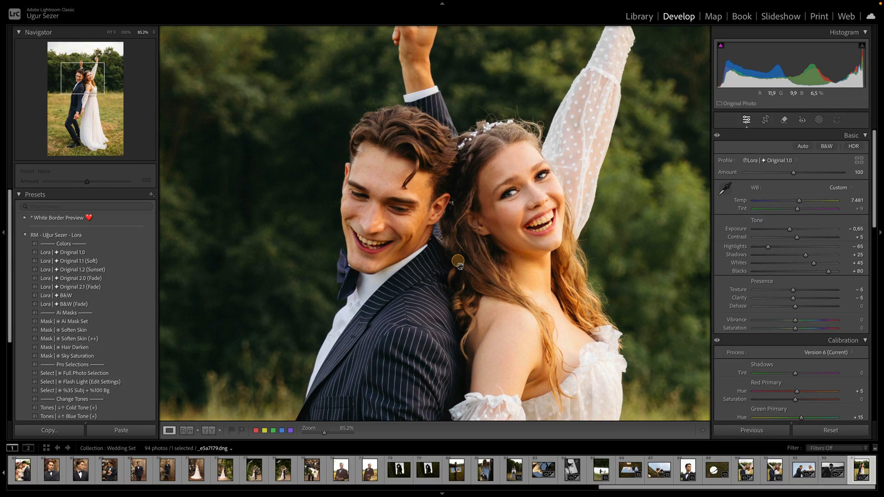
{"action": "left_click_drag", "start_coordinate": [464, 286], "coordinate": [436, 215]}
{"action": "scroll", "coordinate": [437, 215], "scroll_direction": "down", "scroll_amount": 5}
{"action": "left_click_drag", "start_coordinate": [456, 250], "coordinate": [469, 219]}
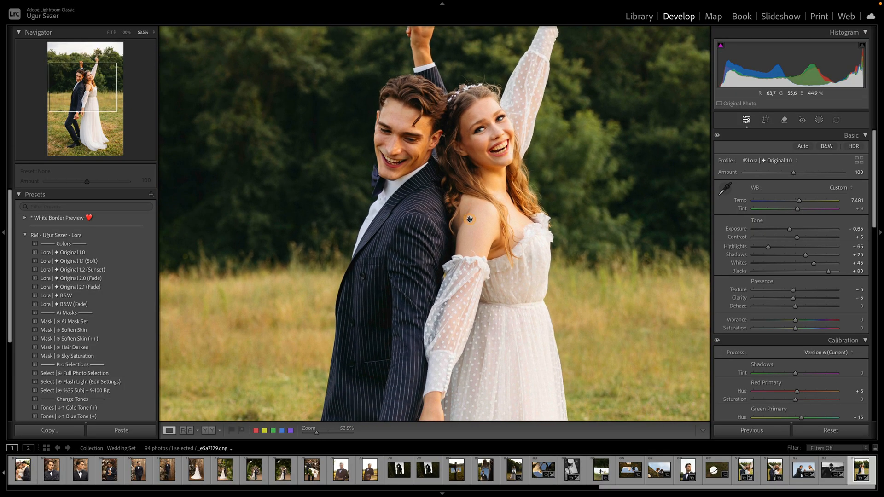
{"action": "scroll", "coordinate": [469, 219], "scroll_direction": "down", "scroll_amount": 2}
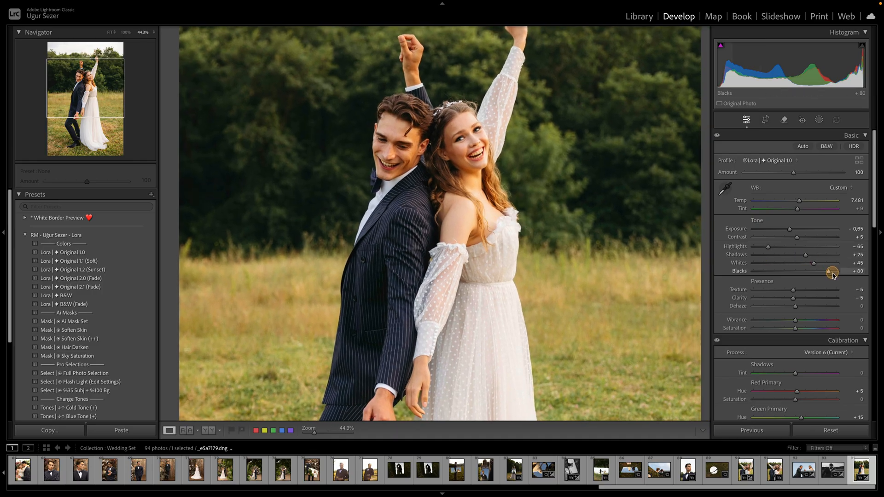
- Raise Blacks to +97 and set the parametric tone curve's Darks region to -19
{"action": "left_click_drag", "start_coordinate": [833, 275], "coordinate": [837, 272]}
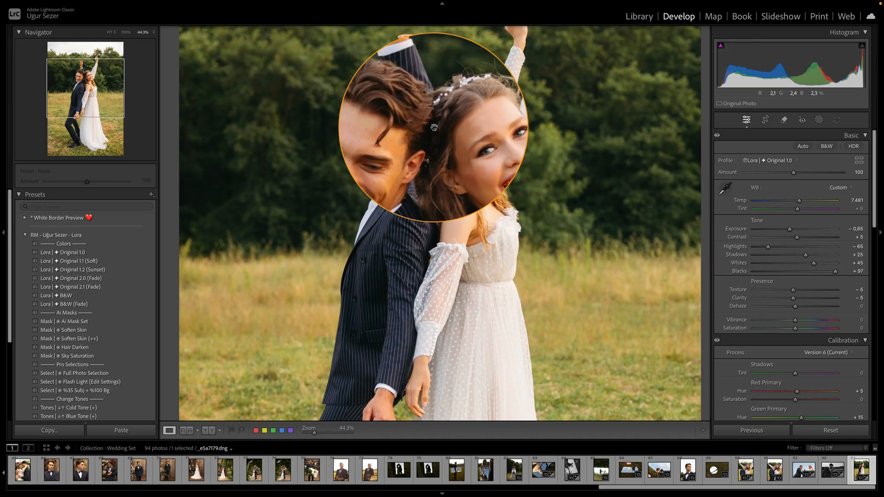
{"action": "scroll", "coordinate": [836, 308], "scroll_direction": "down", "scroll_amount": 5}
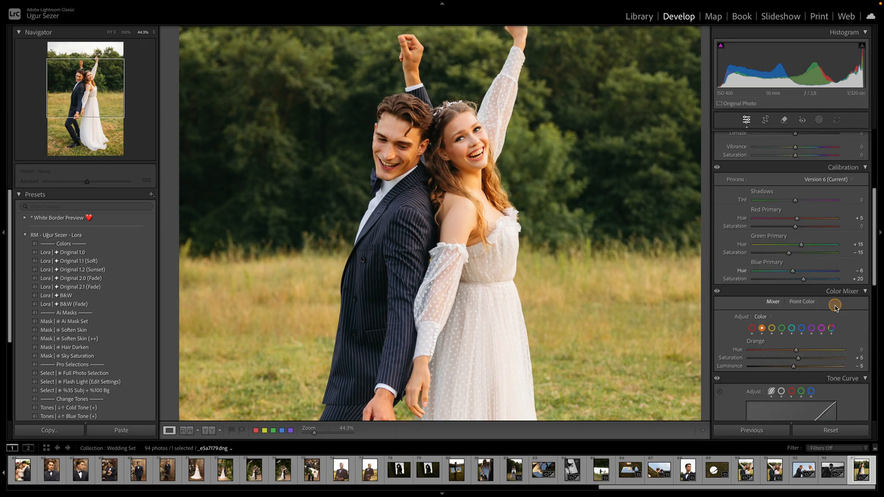
{"action": "scroll", "coordinate": [836, 308], "scroll_direction": "down", "scroll_amount": 3}
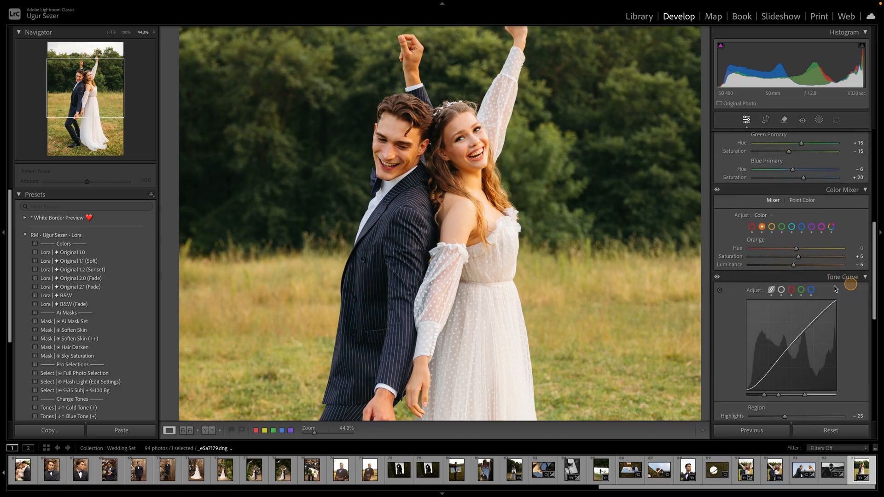
{"action": "left_click", "coordinate": [772, 290]}
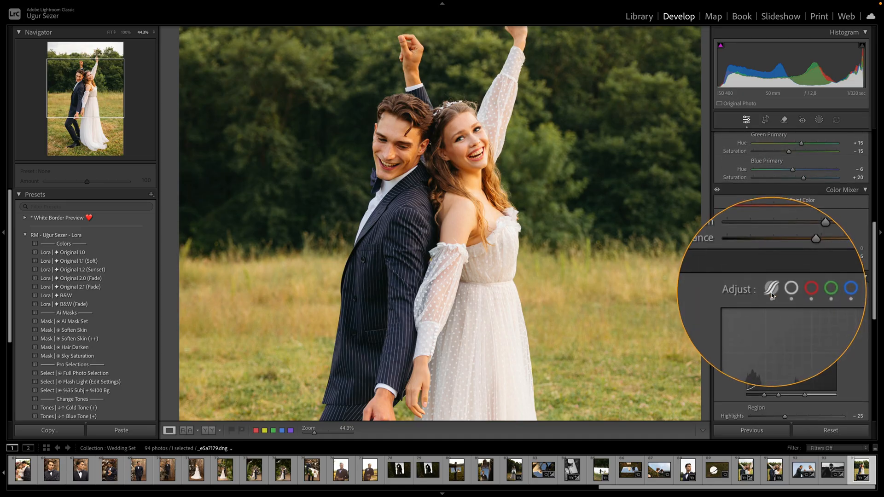
{"action": "scroll", "coordinate": [771, 291], "scroll_direction": "down", "scroll_amount": 1}
{"action": "scroll", "coordinate": [772, 291], "scroll_direction": "down", "scroll_amount": 4}
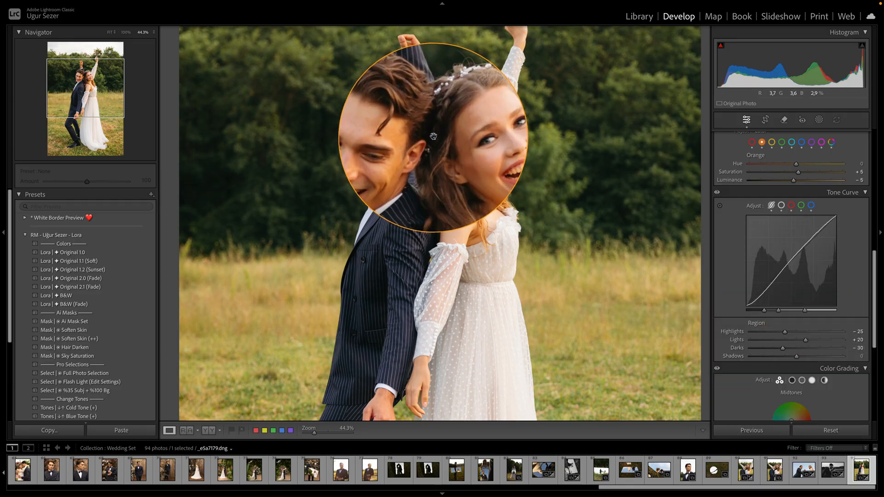
{"action": "left_click_drag", "start_coordinate": [434, 137], "coordinate": [481, 142]}
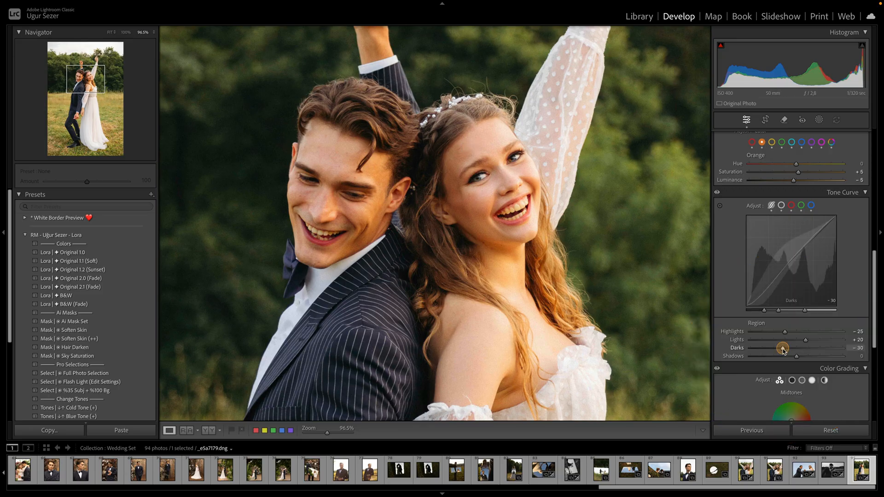
{"action": "left_click_drag", "start_coordinate": [782, 348], "coordinate": [786, 352]}
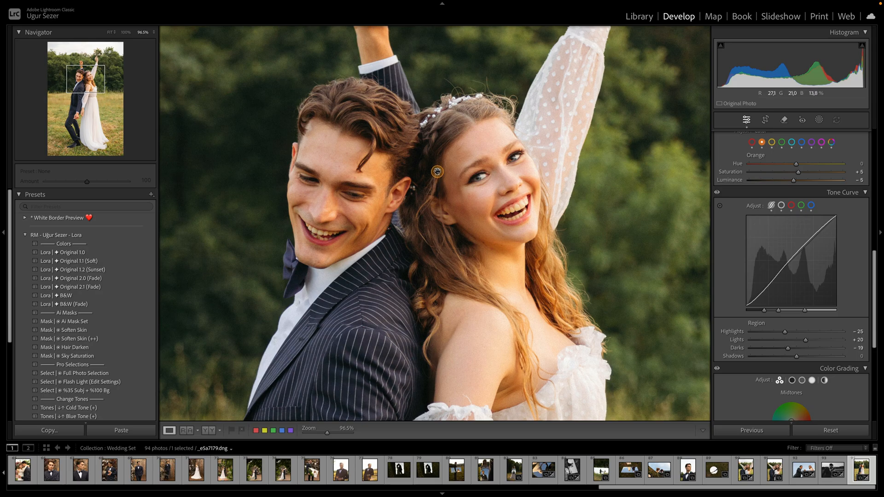
- Fine-tune the Basic tones: Exposure -0.85, Contrast +9, Shadows +17 and Saturation +6
{"action": "left_click", "coordinate": [283, 167]}
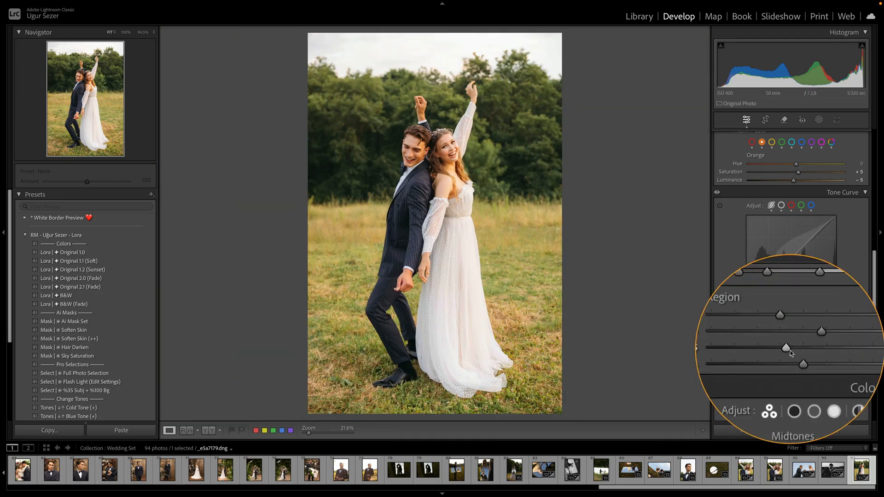
{"action": "scroll", "coordinate": [791, 295], "scroll_direction": "up", "scroll_amount": 5}
{"action": "left_click_drag", "start_coordinate": [802, 230], "coordinate": [788, 232]}
{"action": "left_click", "coordinate": [811, 259]}
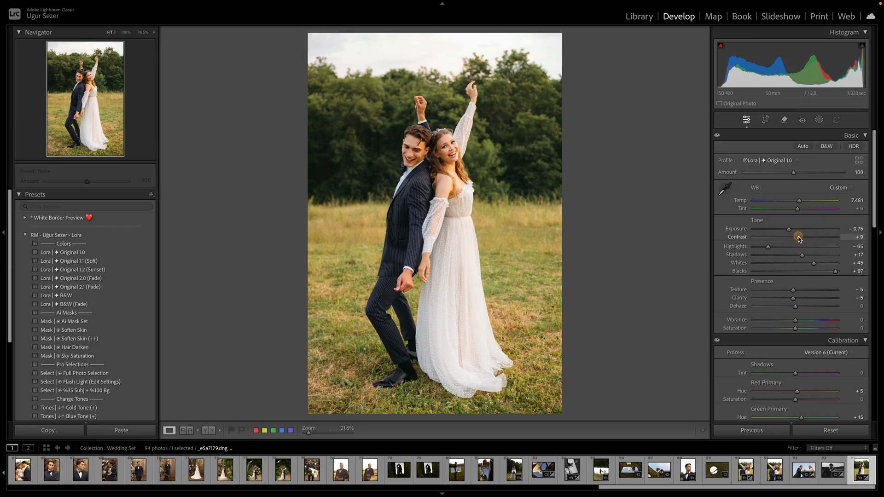
{"action": "left_click_drag", "start_coordinate": [789, 231], "coordinate": [788, 230]}
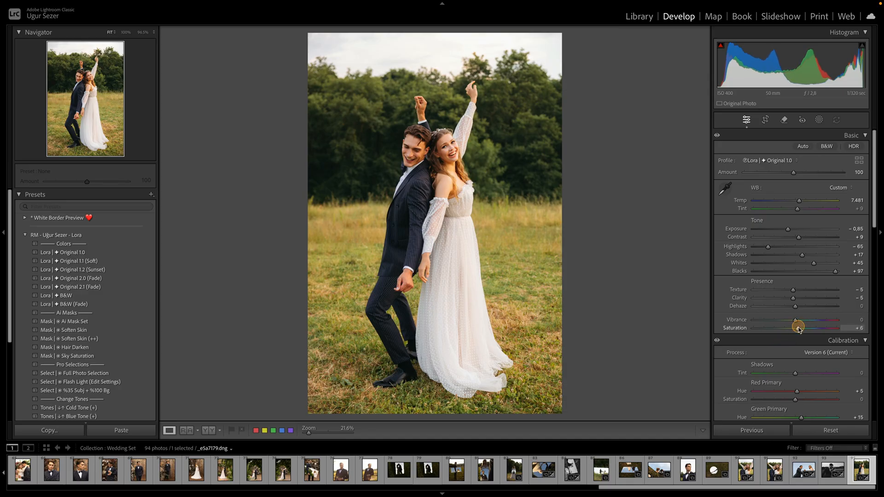
{"action": "mouse_move", "coordinate": [797, 329]}
{"action": "left_mouse_down"}
{"action": "mouse_move", "coordinate": [745, 325]}
{"action": "mouse_move", "coordinate": [790, 326]}
{"action": "left_mouse_up"}
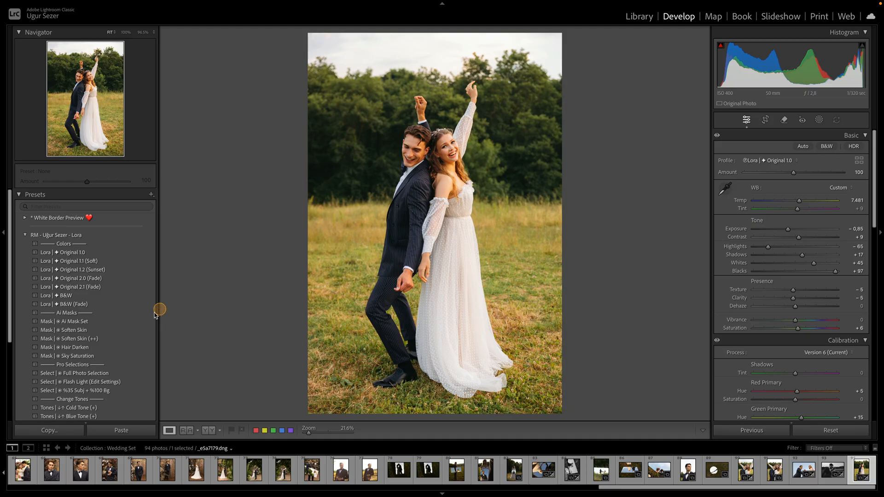
- Apply the "Mask | Ai Mask Set" preset and set the Gradient 1 Dark(-) mask's exposure to -0.73
{"action": "left_click", "coordinate": [70, 324]}
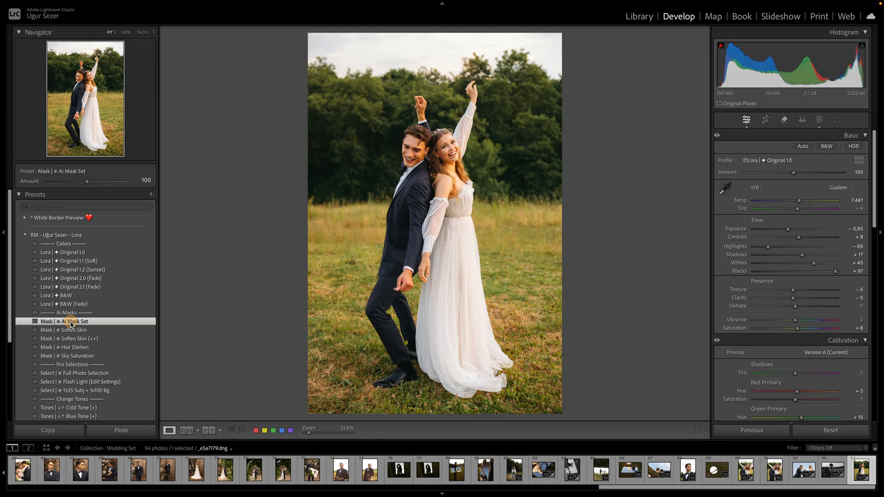
{"action": "left_click", "coordinate": [818, 119]}
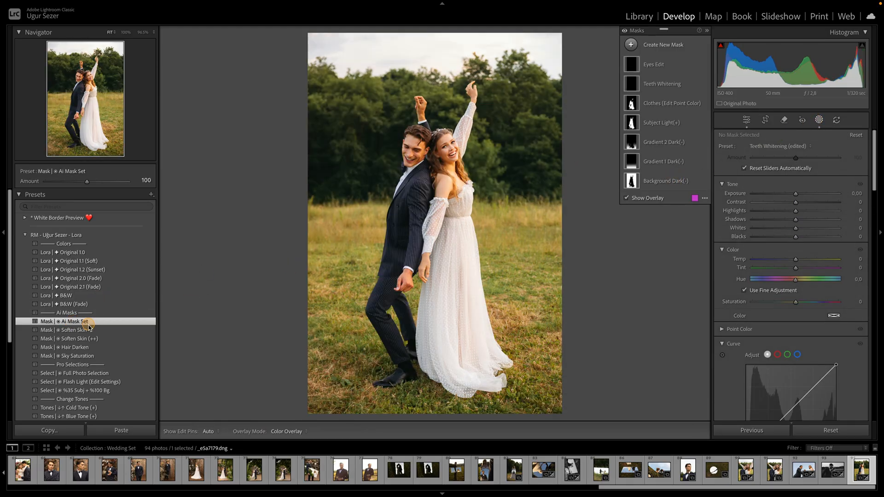
{"action": "left_click", "coordinate": [659, 181]}
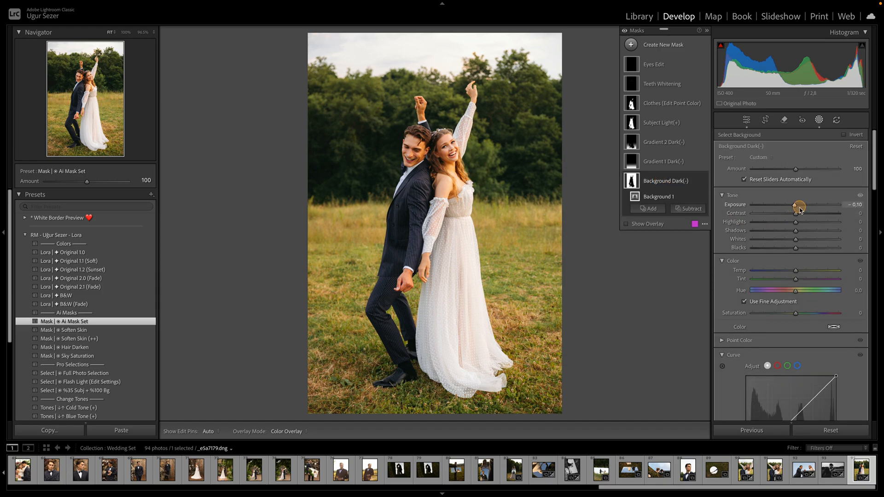
{"action": "left_click", "coordinate": [667, 162]}
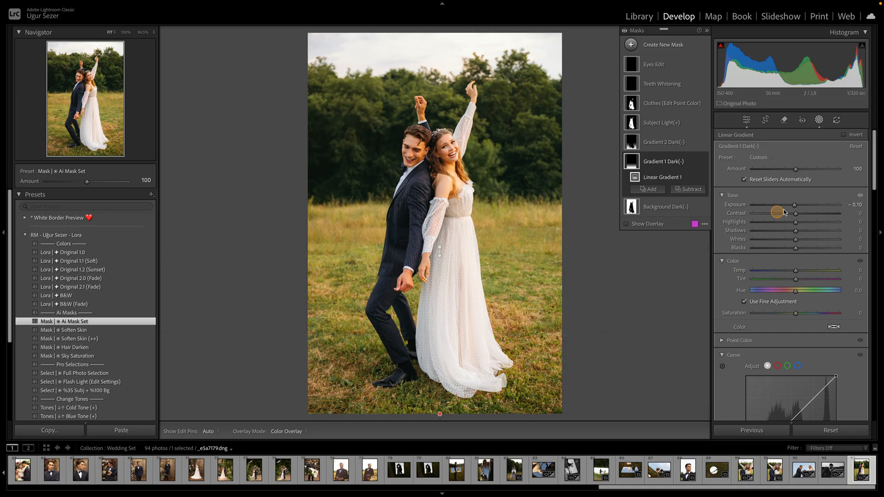
{"action": "left_click_drag", "start_coordinate": [782, 206], "coordinate": [788, 207]}
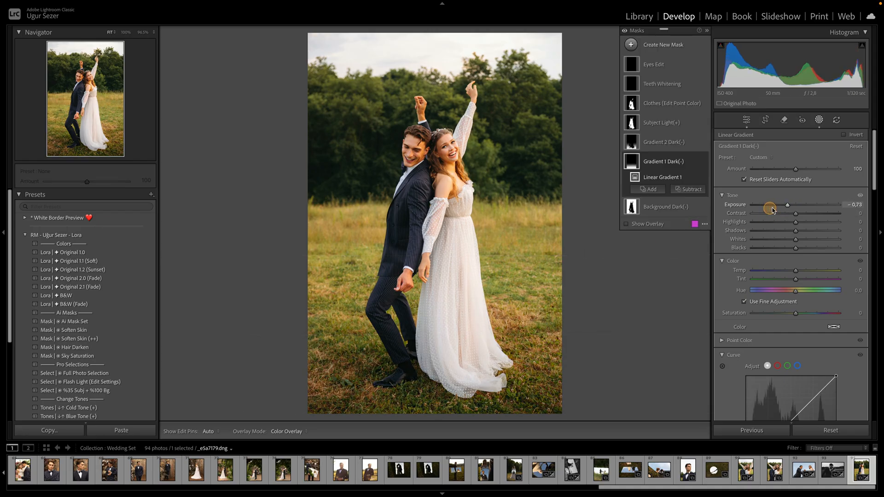
- Set the Gradient 2 Dark(-) mask's exposure to -0.46 and move its linear gradient higher up the photo
{"action": "left_click", "coordinate": [650, 146]}
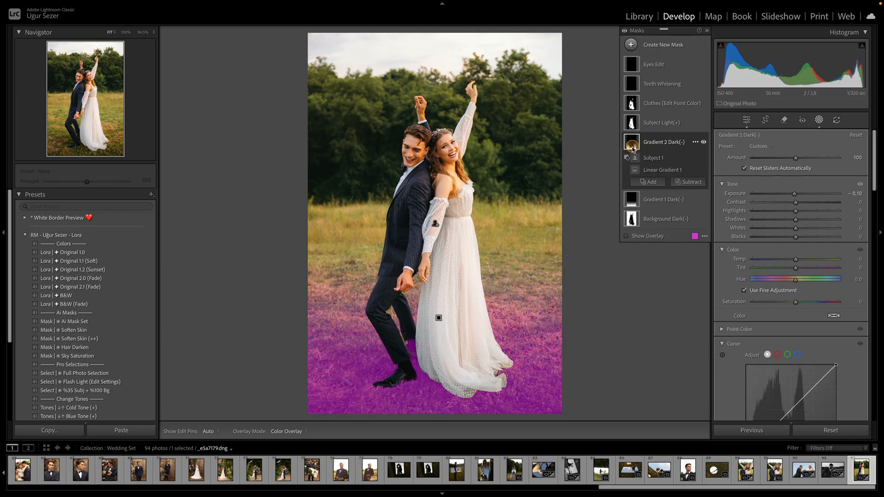
{"action": "left_click_drag", "start_coordinate": [796, 194], "coordinate": [790, 193]}
{"action": "mouse_move", "coordinate": [439, 241]}
{"action": "left_click", "coordinate": [439, 317]}
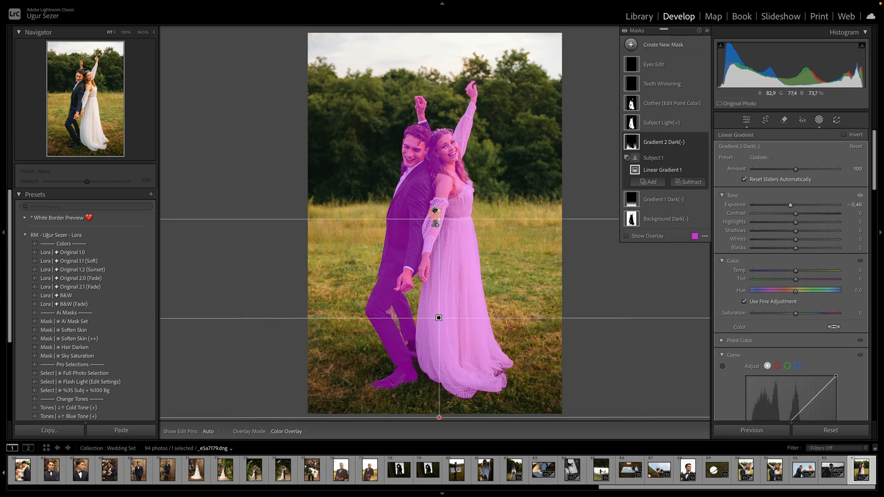
{"action": "left_click_drag", "start_coordinate": [441, 218], "coordinate": [445, 171]}
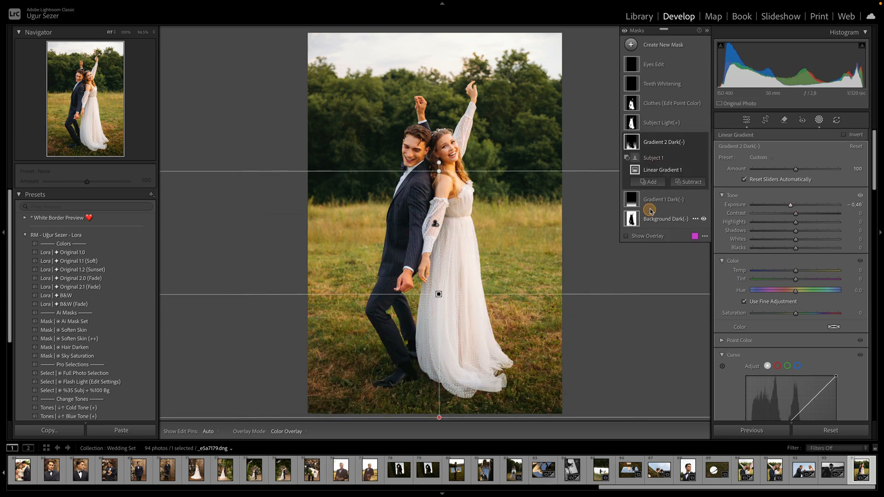
- Set the Gradient 1 Dark(-) mask's Temp to -7 and Saturation to -18
{"action": "left_click", "coordinate": [653, 209]}
{"action": "left_click_drag", "start_coordinate": [797, 274], "coordinate": [794, 271]}
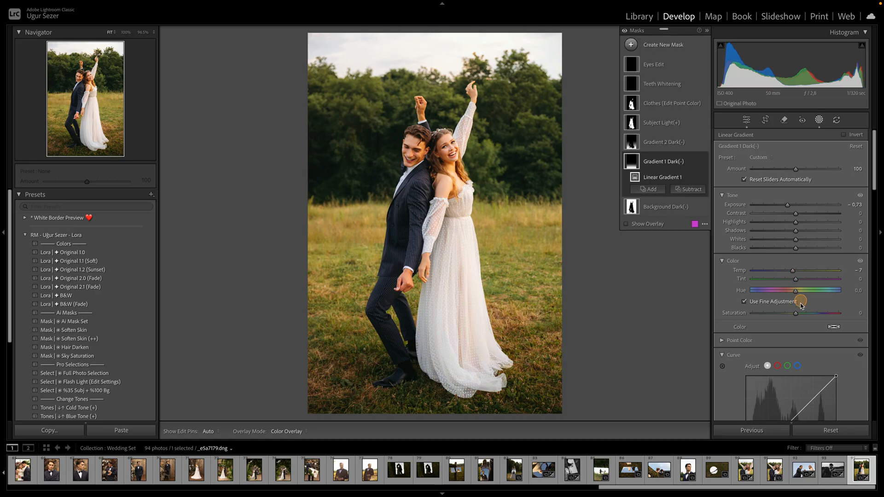
{"action": "left_click_drag", "start_coordinate": [795, 313], "coordinate": [788, 314]}
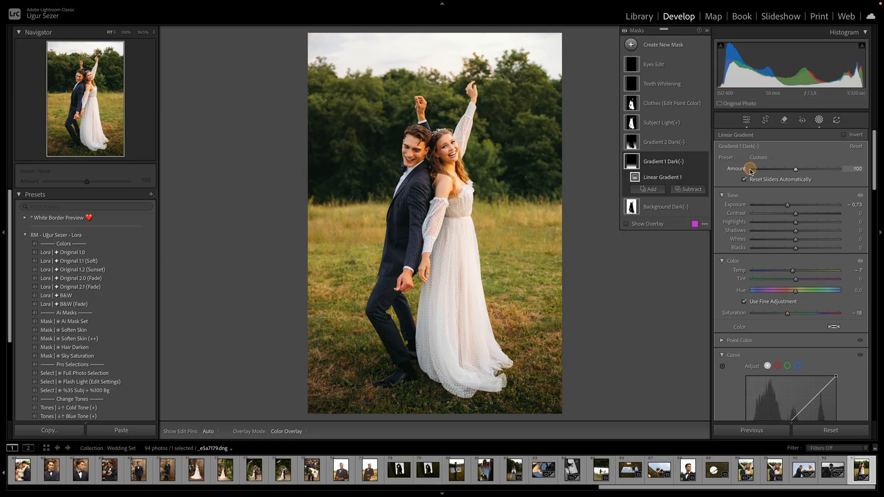
- In the Clothes (Edit Point Color) mask, set Whites to 20, Shadows -13, Blacks 2 and Saturation -13
{"action": "left_click", "coordinate": [686, 122]}
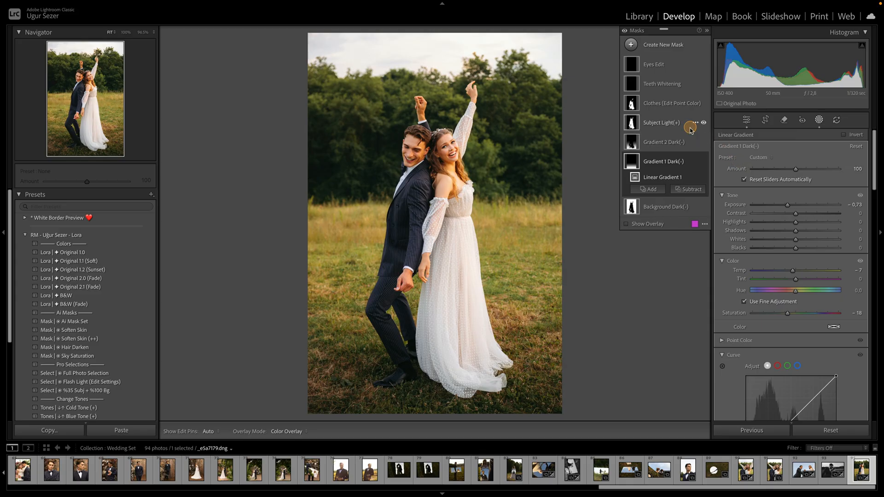
{"action": "left_click", "coordinate": [664, 138]}
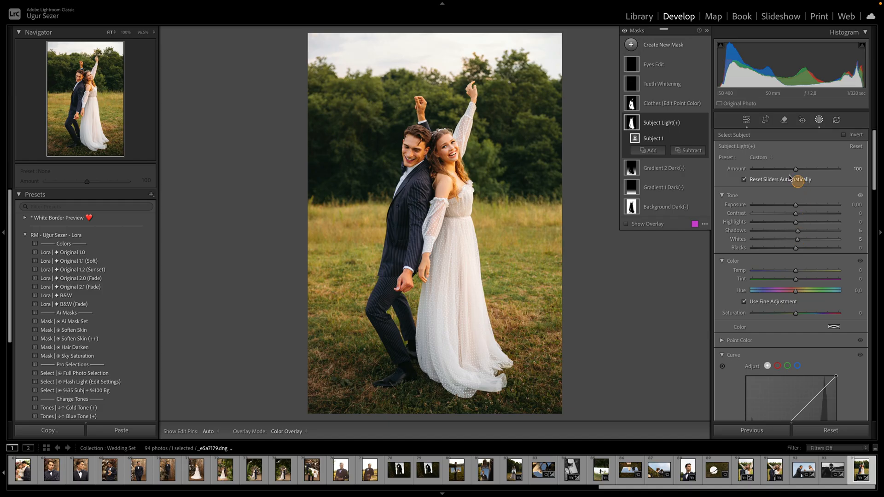
{"action": "left_click", "coordinate": [658, 103]}
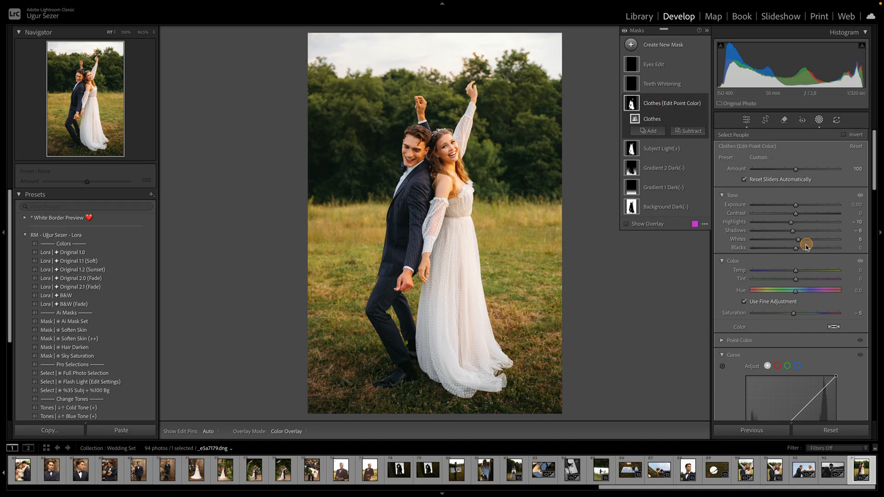
{"action": "left_click_drag", "start_coordinate": [798, 240], "coordinate": [804, 240]}
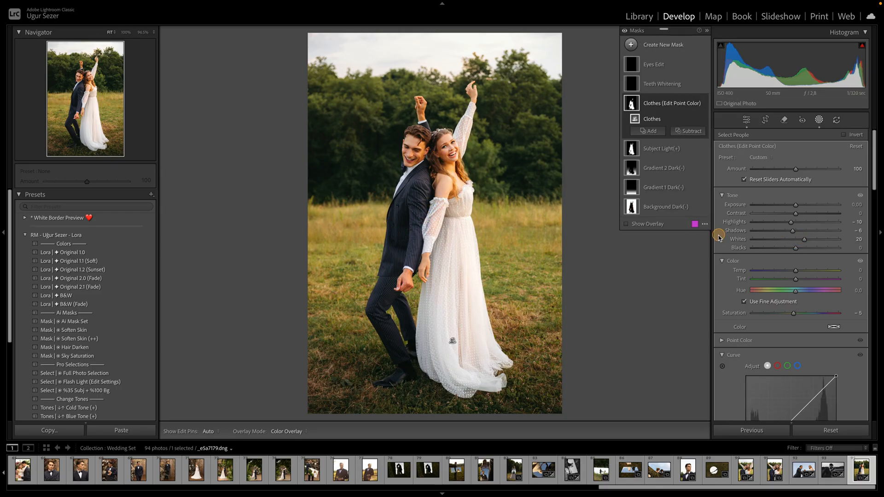
{"action": "left_click_drag", "start_coordinate": [795, 233], "coordinate": [797, 248]}
{"action": "left_click_drag", "start_coordinate": [792, 318], "coordinate": [794, 316]}
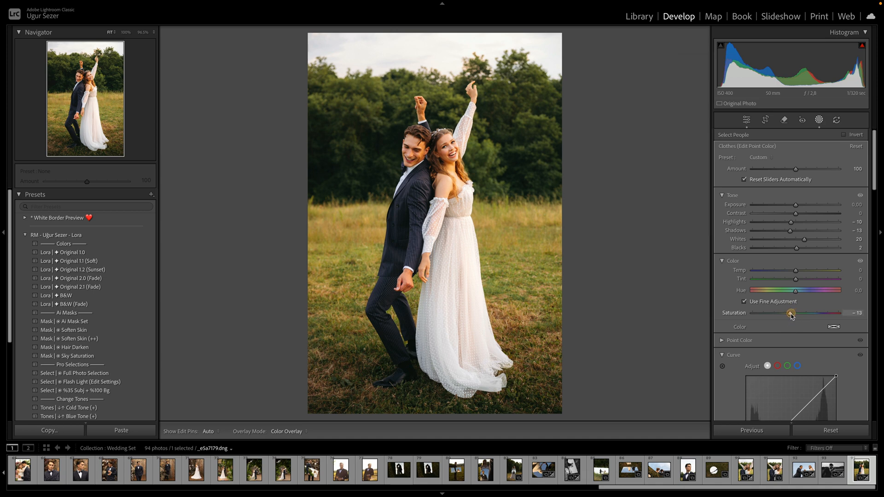
- Zoom into the couple's faces and set the Teeth Whitening mask's amount to 87 with the overlay hidden
{"action": "left_click_drag", "start_coordinate": [790, 315], "coordinate": [790, 314]}
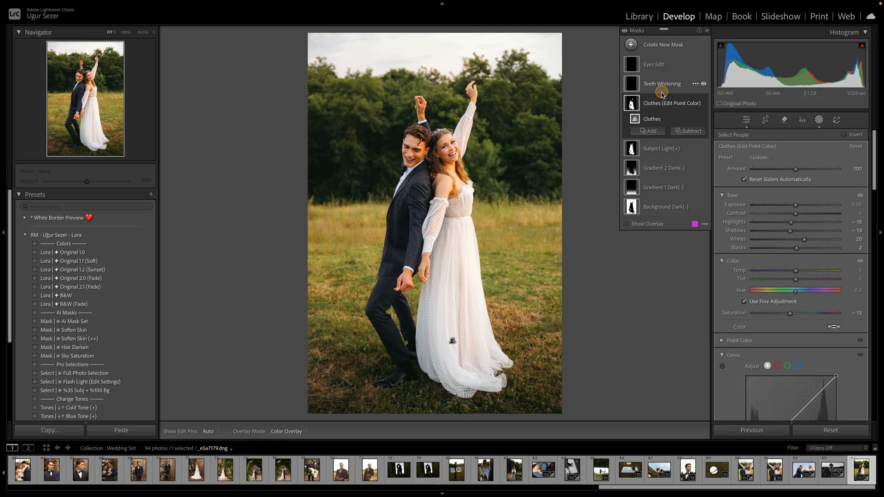
{"action": "left_click", "coordinate": [745, 120]}
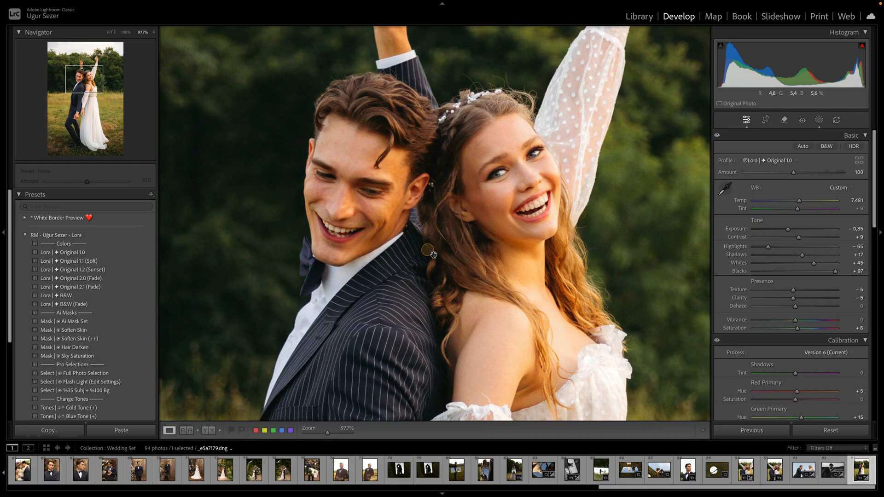
{"action": "left_click_drag", "start_coordinate": [524, 262], "coordinate": [497, 233]}
{"action": "left_click", "coordinate": [819, 120]}
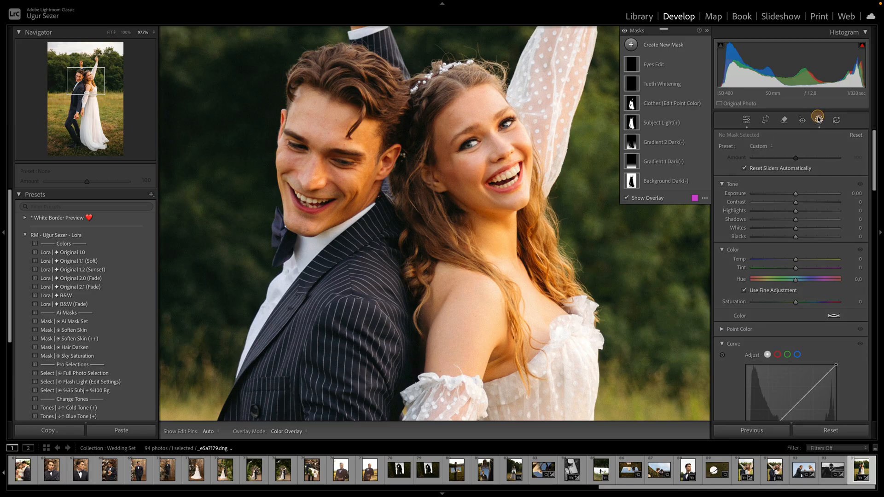
{"action": "left_click", "coordinate": [670, 84]}
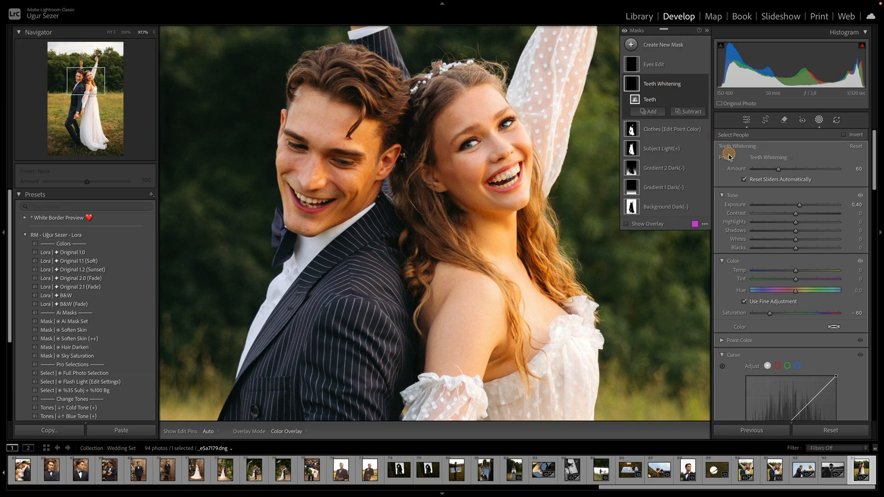
{"action": "left_click", "coordinate": [643, 224]}
{"action": "left_click_drag", "start_coordinate": [778, 169], "coordinate": [791, 171]}
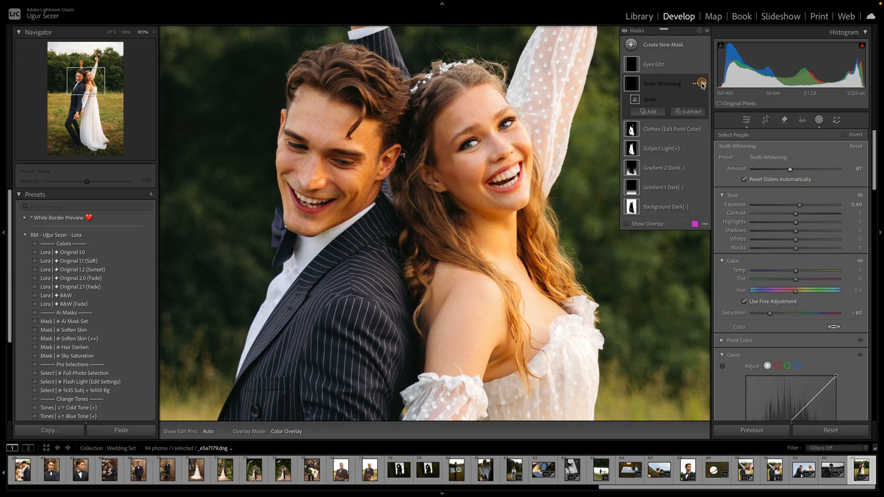
- Toggle the Teeth Whitening mask's visibility to compare the teeth before and after
{"action": "left_click", "coordinate": [702, 84]}
{"action": "left_click", "coordinate": [703, 85]}
{"action": "left_click", "coordinate": [703, 84]}
{"action": "left_click", "coordinate": [702, 84]}
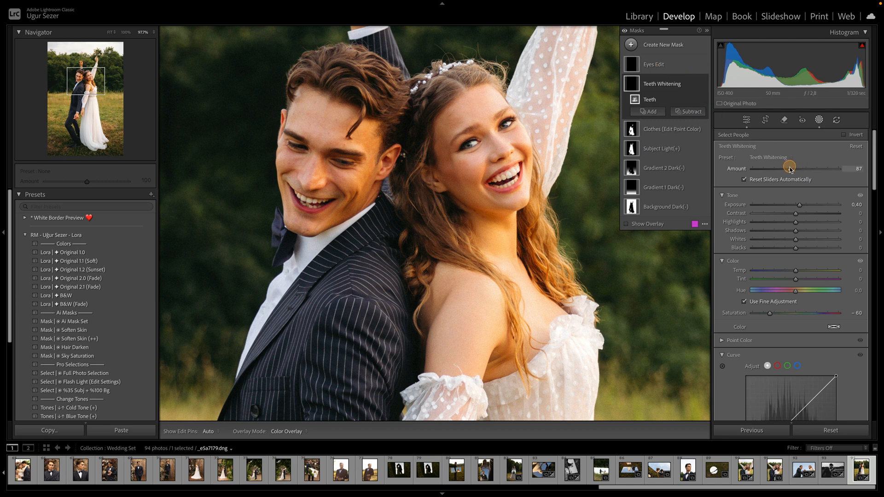
{"action": "left_click_drag", "start_coordinate": [790, 169], "coordinate": [788, 170]}
- Create a Select People mask of Person 2's eyebrows and set its Exposure to -0.61 and Temp to -7
{"action": "left_click", "coordinate": [646, 66]}
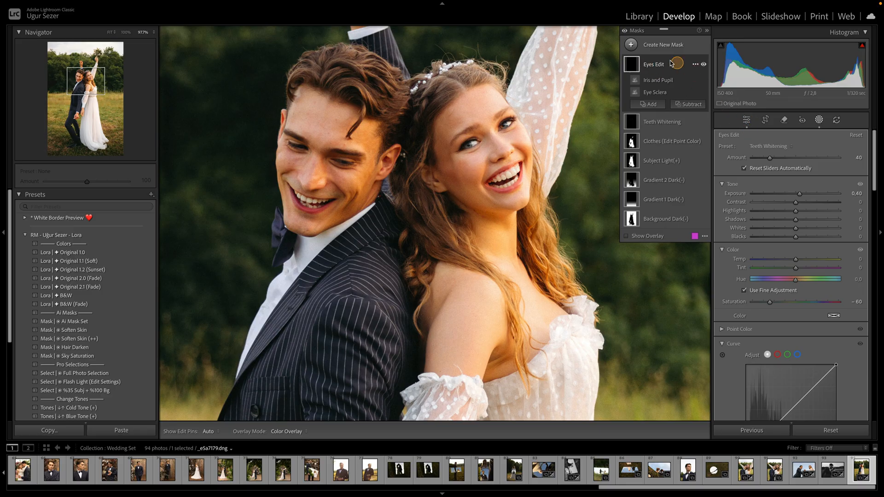
{"action": "left_click", "coordinate": [661, 45]}
{"action": "left_click", "coordinate": [680, 98]}
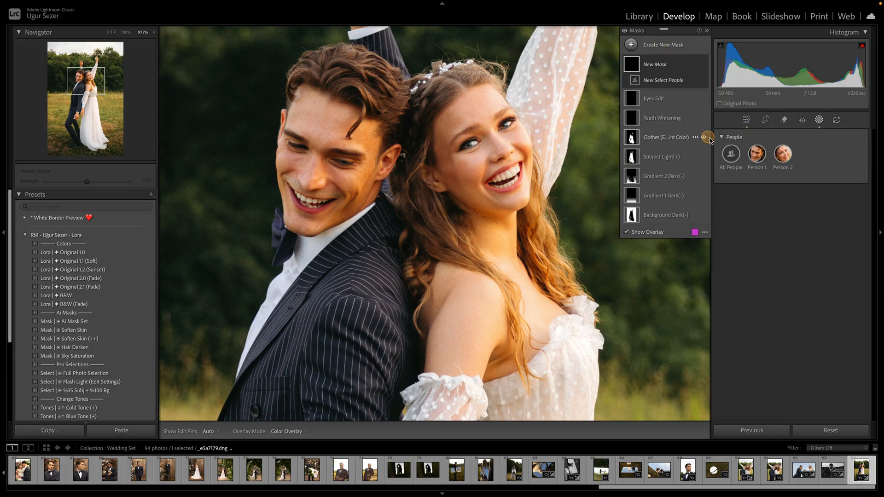
{"action": "left_click", "coordinate": [782, 154]}
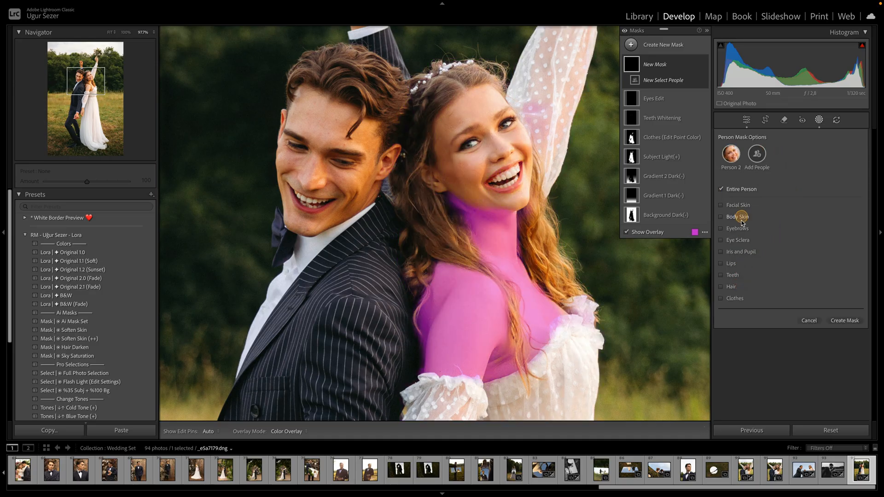
{"action": "left_click", "coordinate": [721, 228]}
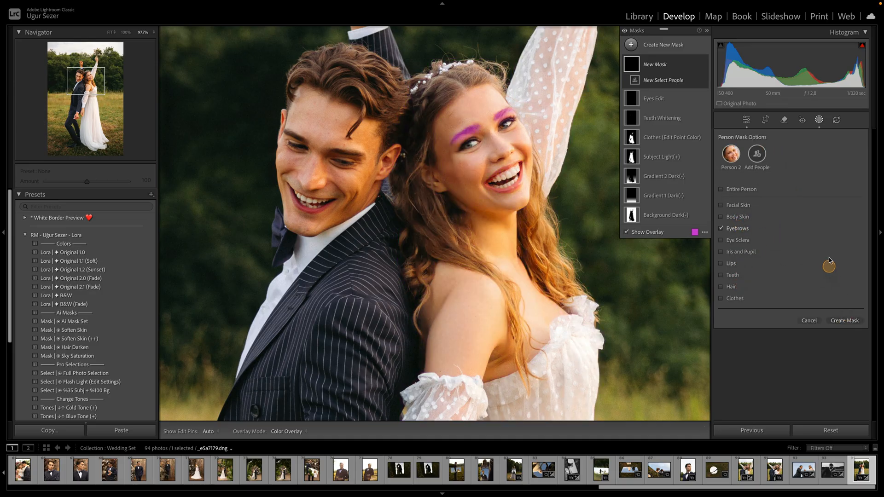
{"action": "left_click", "coordinate": [845, 322]}
{"action": "left_click", "coordinate": [796, 205]}
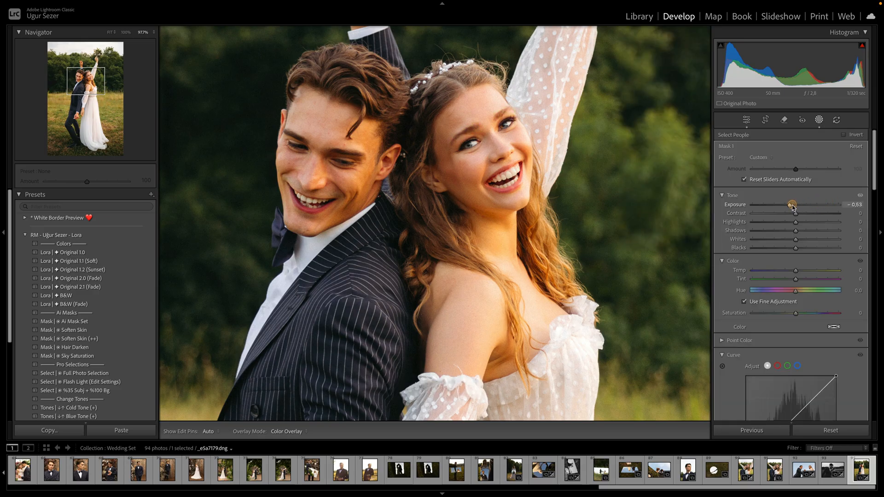
{"action": "left_click_drag", "start_coordinate": [795, 271], "coordinate": [792, 271]}
{"action": "left_click_drag", "start_coordinate": [790, 205], "coordinate": [789, 204]}
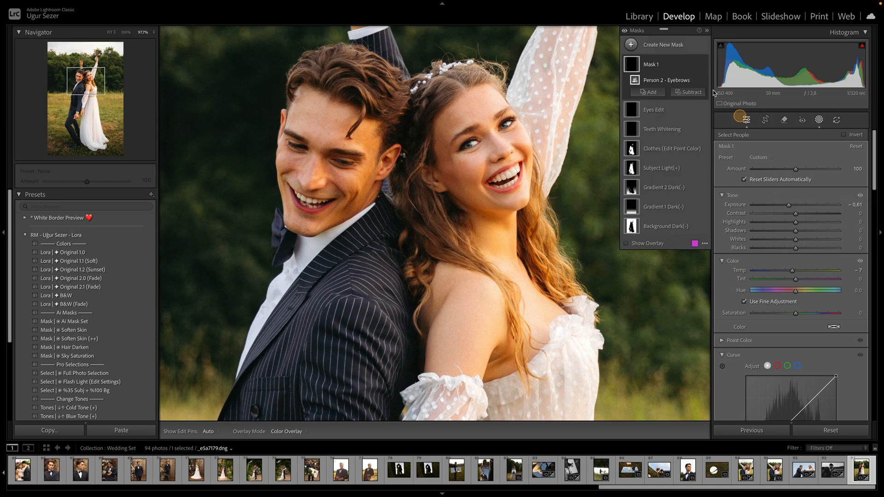
- Toggle the eyebrows mask's visibility to compare the effect
{"action": "left_click", "coordinate": [704, 64]}
{"action": "left_click", "coordinate": [703, 65]}
{"action": "left_click", "coordinate": [704, 65]}
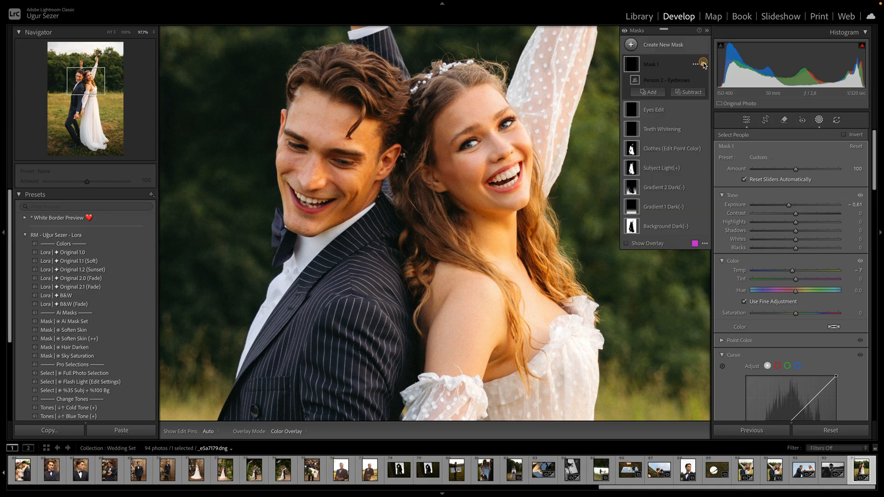
- Apply the "Mask | Soften Skin (++)" preset to the photo
{"action": "left_click", "coordinate": [746, 121]}
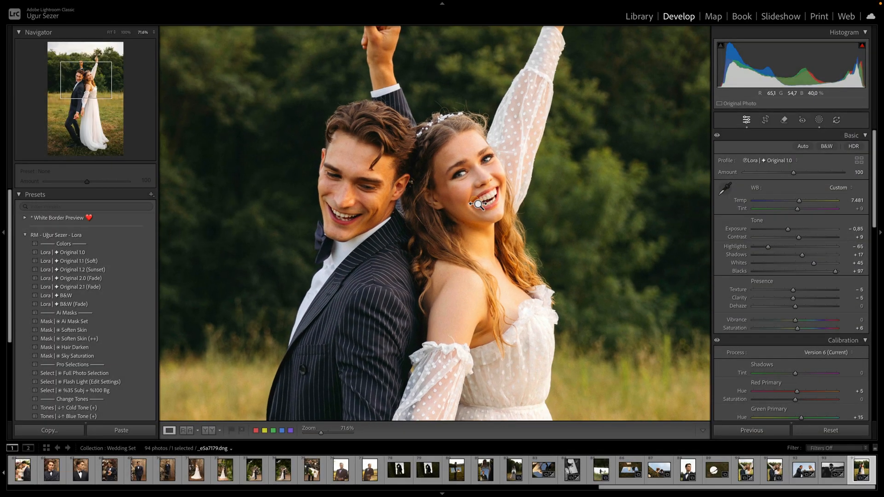
{"action": "left_click_drag", "start_coordinate": [477, 256], "coordinate": [476, 222]}
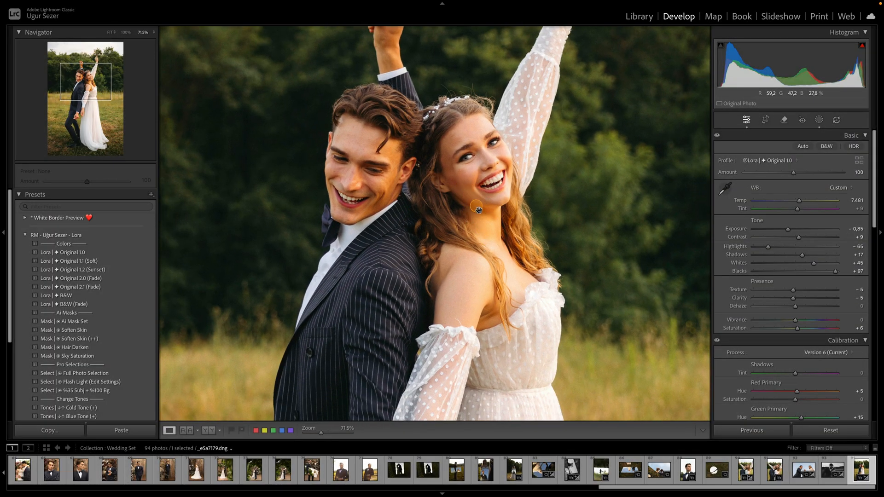
{"action": "scroll", "coordinate": [462, 197], "scroll_direction": "up", "scroll_amount": 2}
{"action": "left_click_drag", "start_coordinate": [460, 195], "coordinate": [488, 200]}
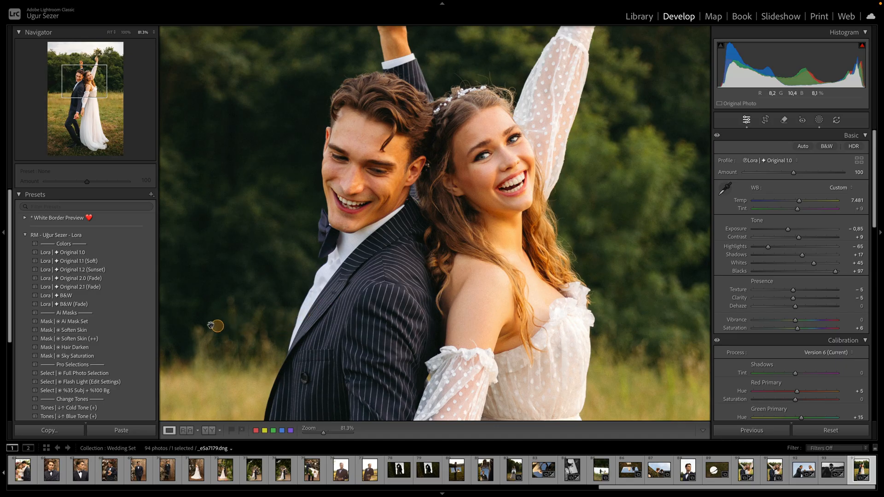
{"action": "left_click", "coordinate": [145, 331]}
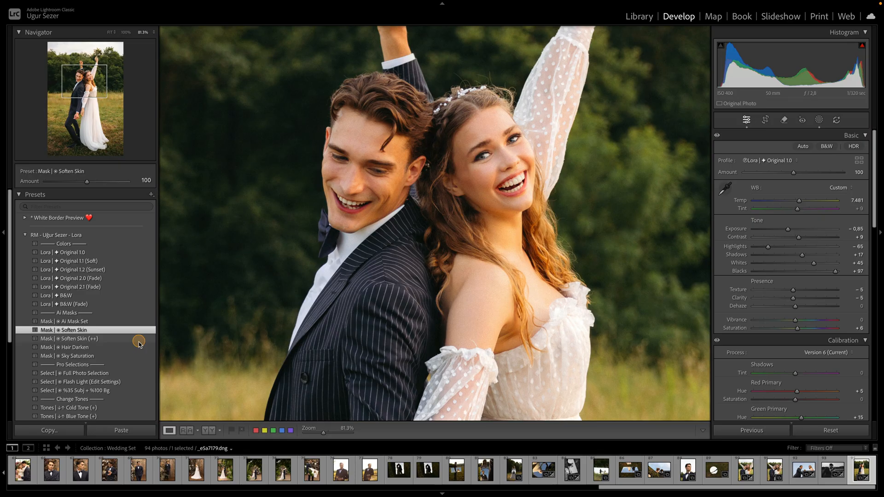
{"action": "left_click", "coordinate": [139, 340]}
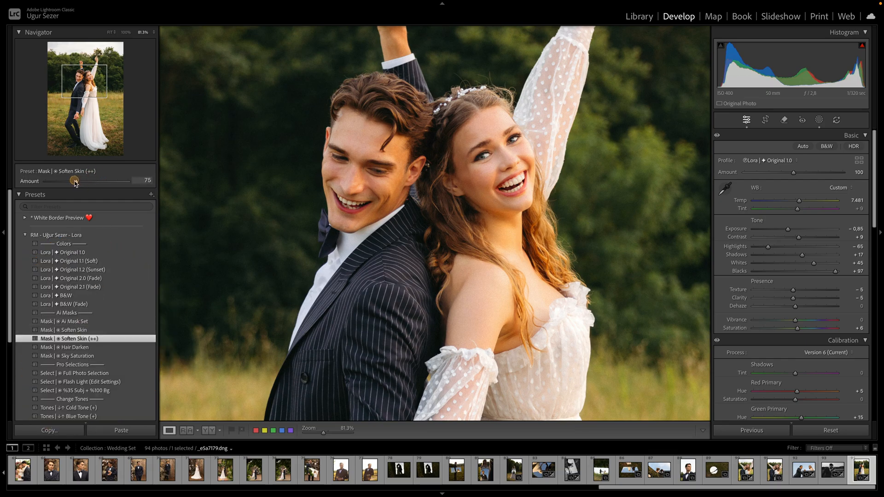
- Toggle the Soften Skin (++) mask's visibility to compare the skin before and after
{"action": "left_click", "coordinate": [819, 119]}
{"action": "left_click", "coordinate": [703, 64]}
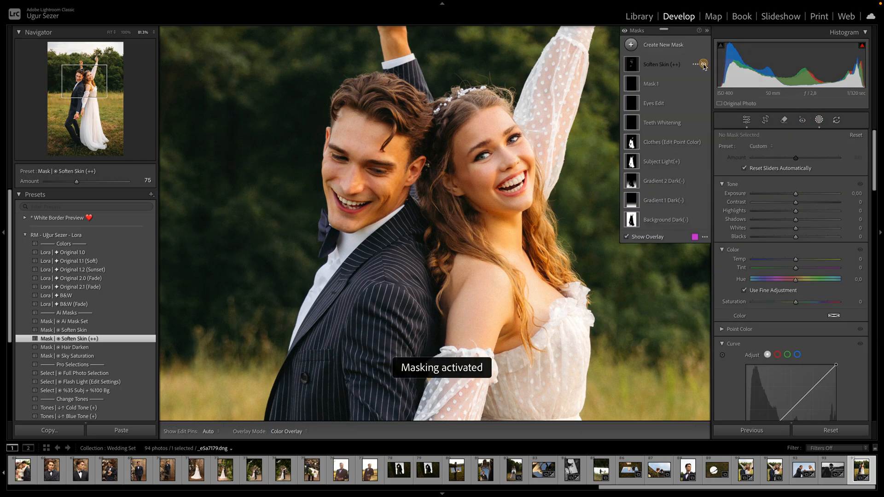
{"action": "left_click", "coordinate": [703, 64]}
{"action": "left_click", "coordinate": [702, 64]}
{"action": "left_click", "coordinate": [703, 64]}
{"action": "left_click", "coordinate": [703, 64]}
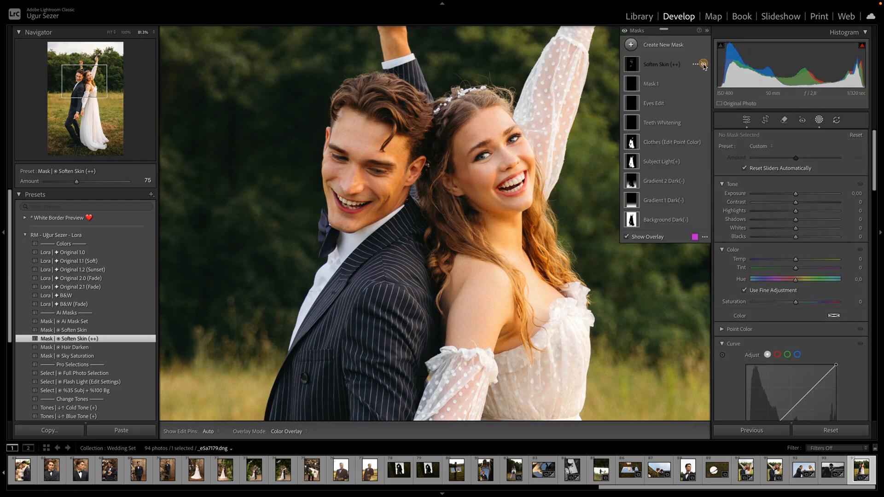
{"action": "left_click", "coordinate": [703, 64]}
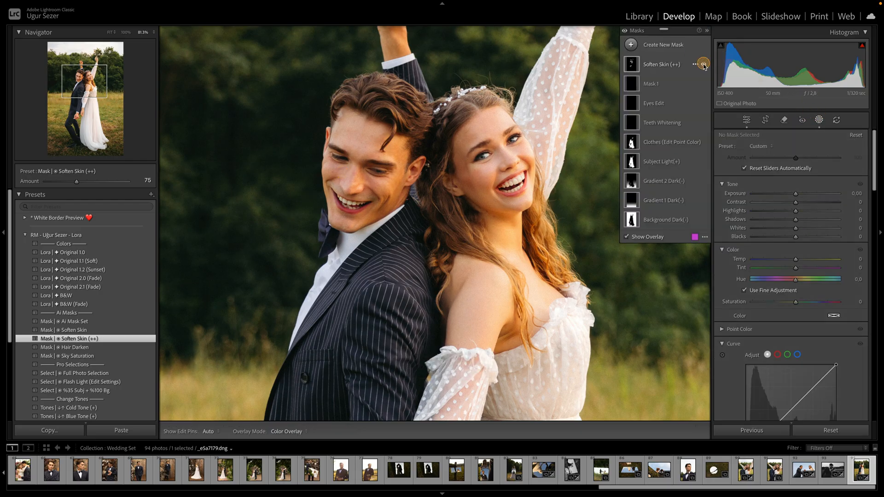
- Set the global Basic Exposure to -0.90
{"action": "left_click", "coordinate": [747, 119]}
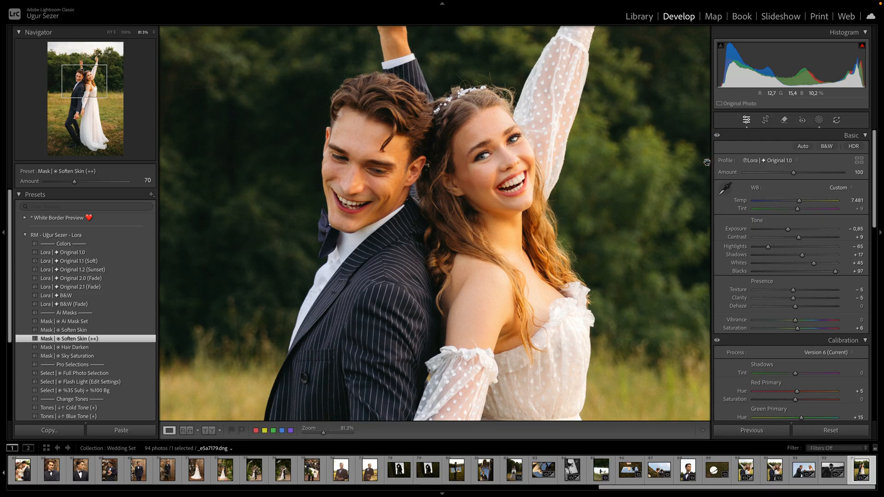
{"action": "left_click", "coordinate": [760, 140]}
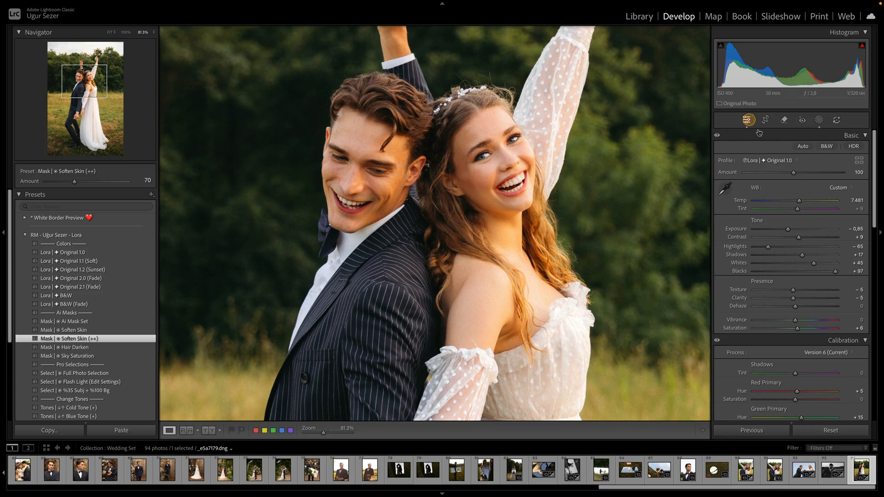
{"action": "left_click", "coordinate": [790, 229]}
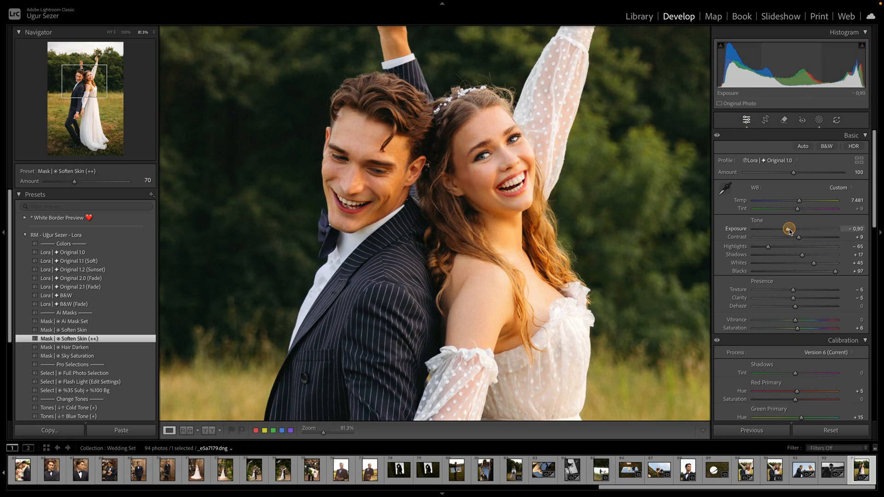
- Zoom in and paint a new Auto Mask brush mask over the hair around the couple's faces
{"action": "left_click", "coordinate": [439, 196]}
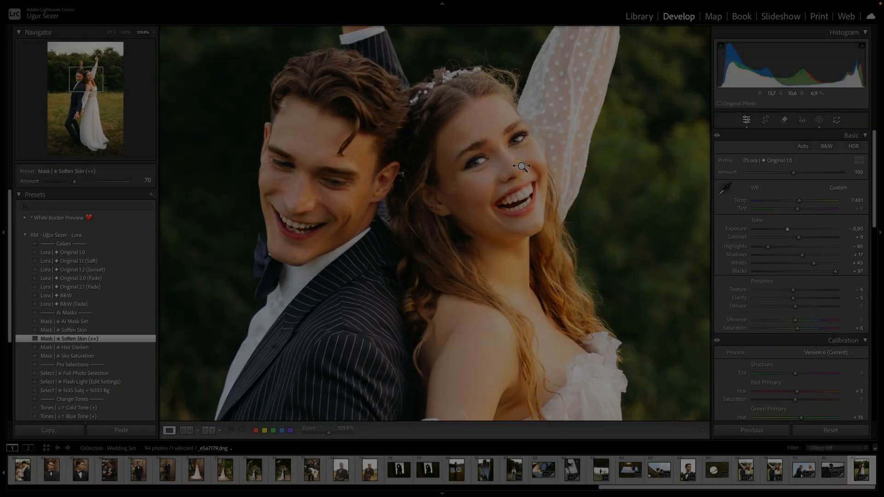
{"action": "left_click_drag", "start_coordinate": [522, 166], "coordinate": [461, 172]}
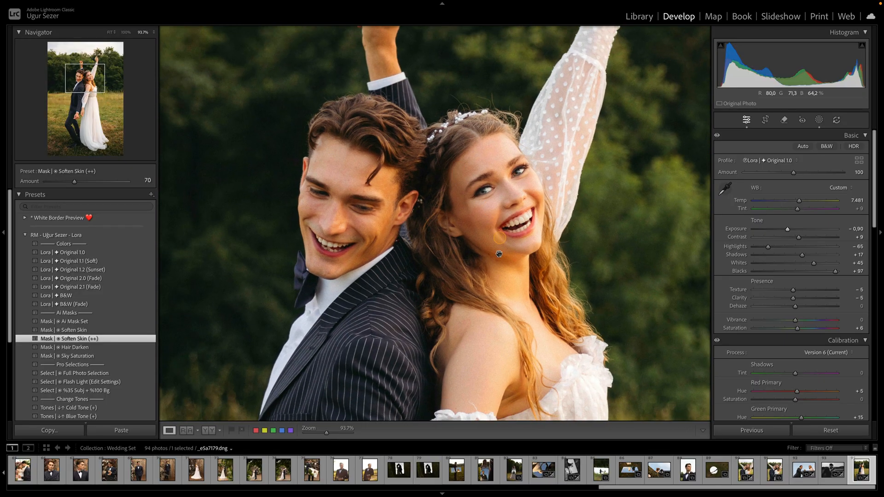
{"action": "left_click_drag", "start_coordinate": [500, 251], "coordinate": [498, 225]}
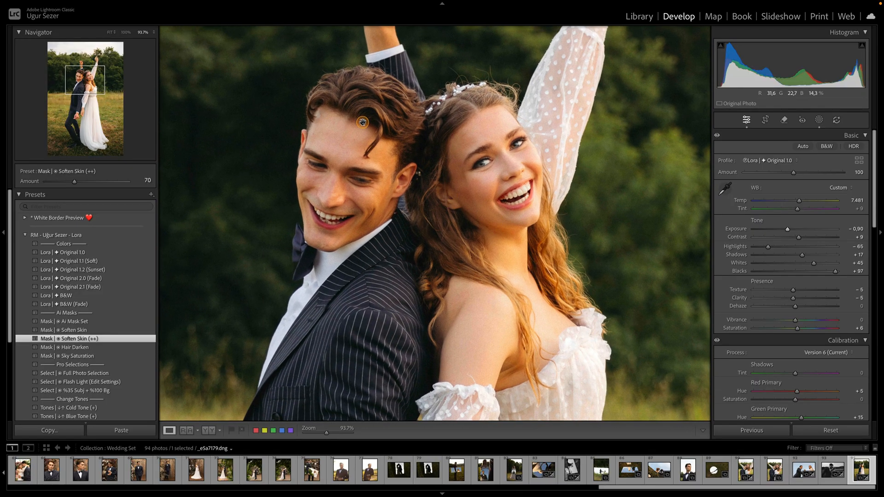
{"action": "key", "text": "k"}
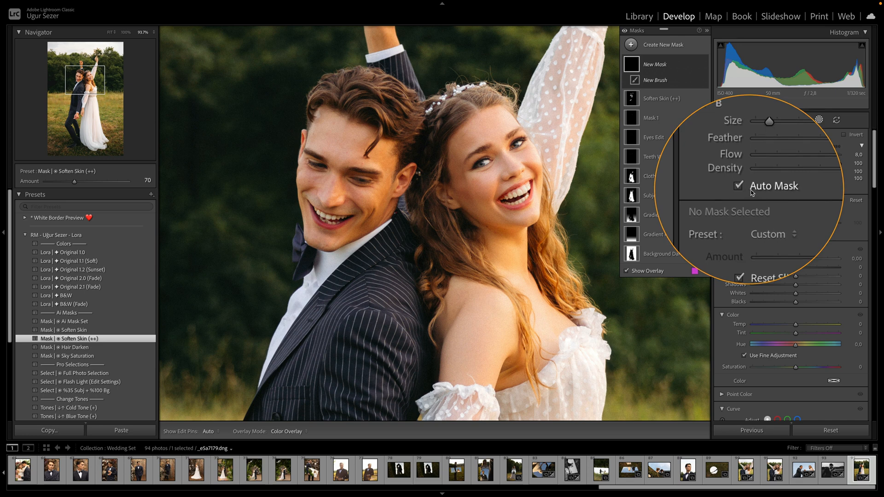
{"action": "scroll", "coordinate": [423, 190], "scroll_direction": "up", "scroll_amount": 2}
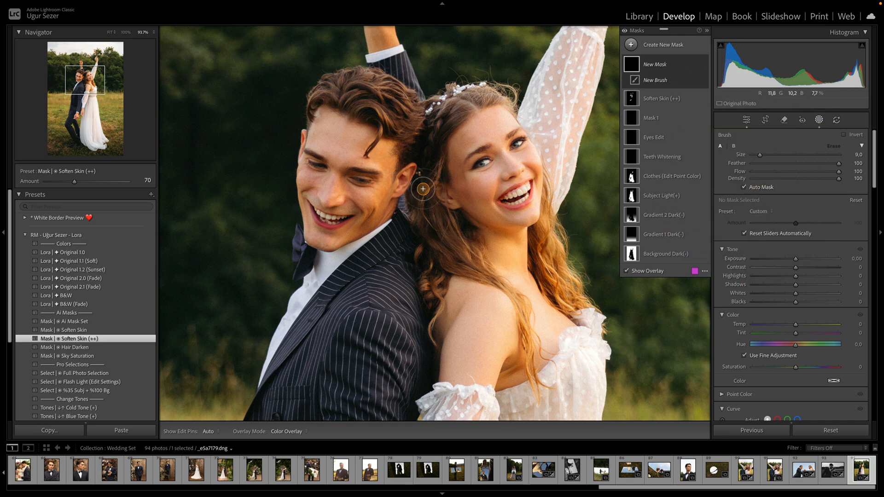
{"action": "mouse_move", "coordinate": [422, 140]}
{"action": "left_mouse_down"}
{"action": "mouse_move", "coordinate": [437, 126]}
{"action": "mouse_move", "coordinate": [423, 152]}
{"action": "left_mouse_up"}
{"action": "key", "text": "h"}
{"action": "mouse_move", "coordinate": [422, 185]}
{"action": "left_mouse_down"}
{"action": "mouse_move", "coordinate": [422, 220]}
{"action": "mouse_move", "coordinate": [463, 228]}
{"action": "mouse_move", "coordinate": [455, 216]}
{"action": "mouse_move", "coordinate": [467, 232]}
{"action": "mouse_move", "coordinate": [440, 261]}
{"action": "mouse_move", "coordinate": [426, 256]}
{"action": "mouse_move", "coordinate": [424, 234]}
{"action": "mouse_move", "coordinate": [432, 307]}
{"action": "mouse_move", "coordinate": [443, 276]}
{"action": "left_mouse_up"}
{"action": "scroll", "coordinate": [369, 116], "scroll_direction": "down", "scroll_amount": 2}
{"action": "mouse_move", "coordinate": [369, 116]}
{"action": "left_mouse_down"}
{"action": "mouse_move", "coordinate": [394, 119]}
{"action": "mouse_move", "coordinate": [375, 98]}
{"action": "mouse_move", "coordinate": [357, 100]}
{"action": "mouse_move", "coordinate": [397, 109]}
{"action": "mouse_move", "coordinate": [381, 93]}
{"action": "mouse_move", "coordinate": [402, 94]}
{"action": "mouse_move", "coordinate": [417, 108]}
{"action": "mouse_move", "coordinate": [390, 120]}
{"action": "mouse_move", "coordinate": [407, 146]}
{"action": "left_mouse_up"}
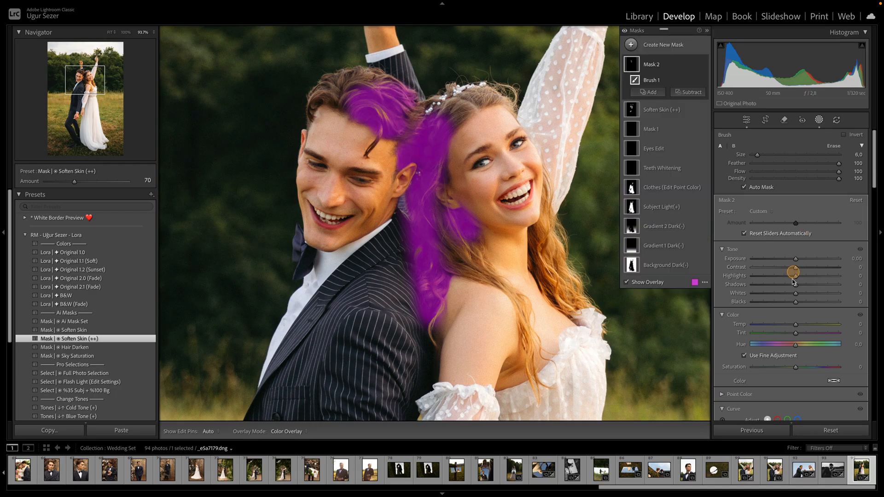
- Set the brush mask's Exposure to 0.09, Contrast -14, Shadows 6 and Saturation -8
{"action": "left_click_drag", "start_coordinate": [796, 259], "coordinate": [798, 263]}
{"action": "left_click_drag", "start_coordinate": [795, 302], "coordinate": [796, 300]}
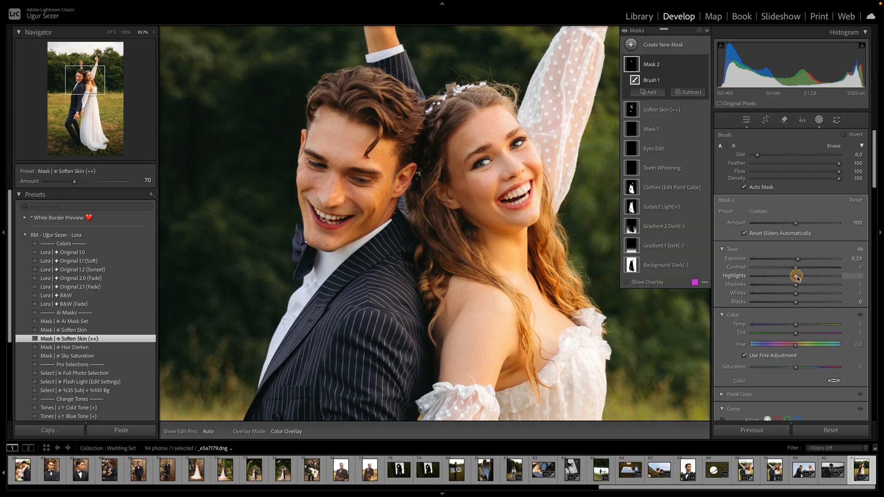
{"action": "mouse_move", "coordinate": [795, 267]}
{"action": "left_mouse_down"}
{"action": "mouse_move", "coordinate": [797, 256]}
{"action": "mouse_move", "coordinate": [798, 285]}
{"action": "left_mouse_up"}
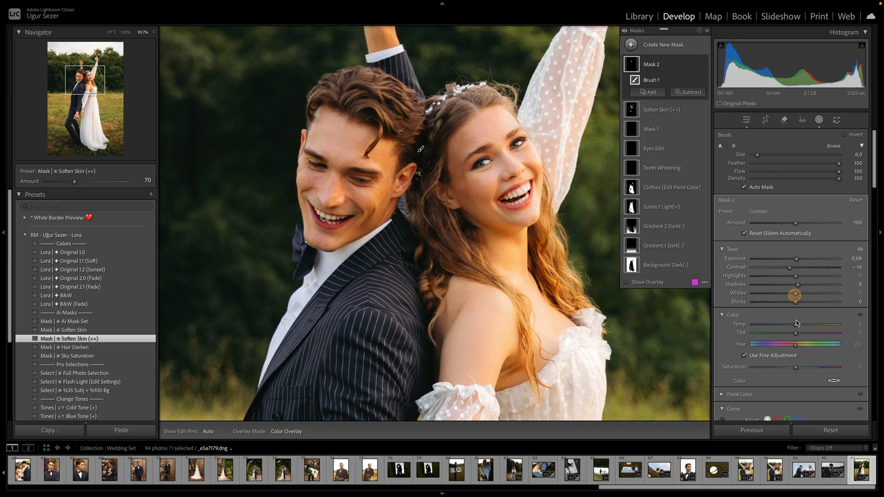
{"action": "left_click_drag", "start_coordinate": [795, 367], "coordinate": [793, 367]}
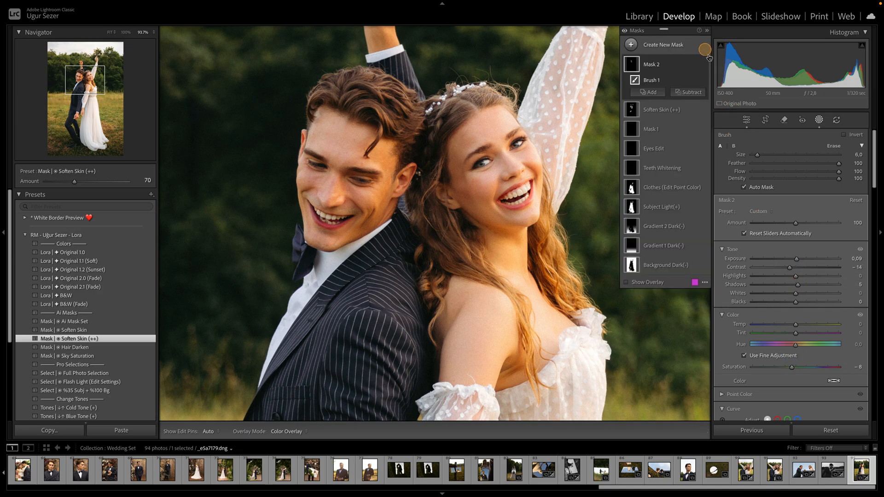
- Toggle the brush mask's visibility to compare the hair before and after
{"action": "left_click", "coordinate": [702, 64]}
{"action": "left_click", "coordinate": [703, 65]}
{"action": "left_click", "coordinate": [702, 65]}
{"action": "scroll", "coordinate": [532, 245], "scroll_direction": "up", "scroll_amount": 1}
{"action": "scroll", "coordinate": [534, 244], "scroll_direction": "up", "scroll_amount": 3}
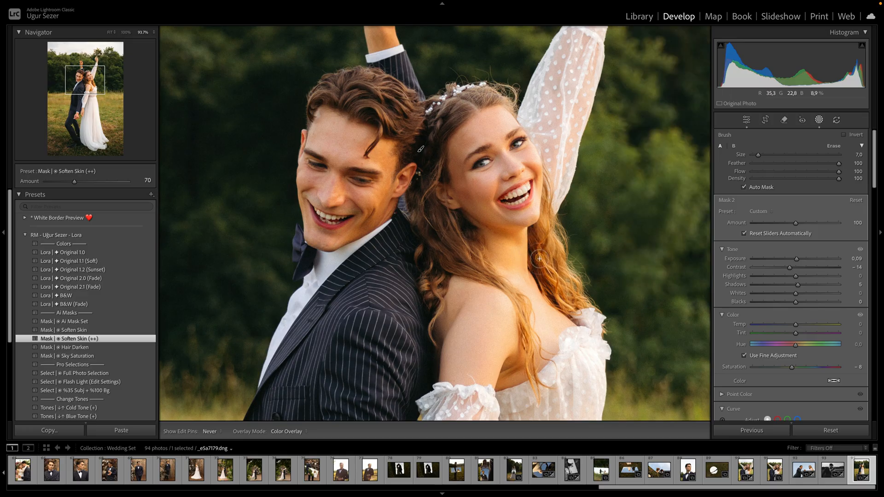
{"action": "scroll", "coordinate": [417, 277], "scroll_direction": "down", "scroll_amount": 2}
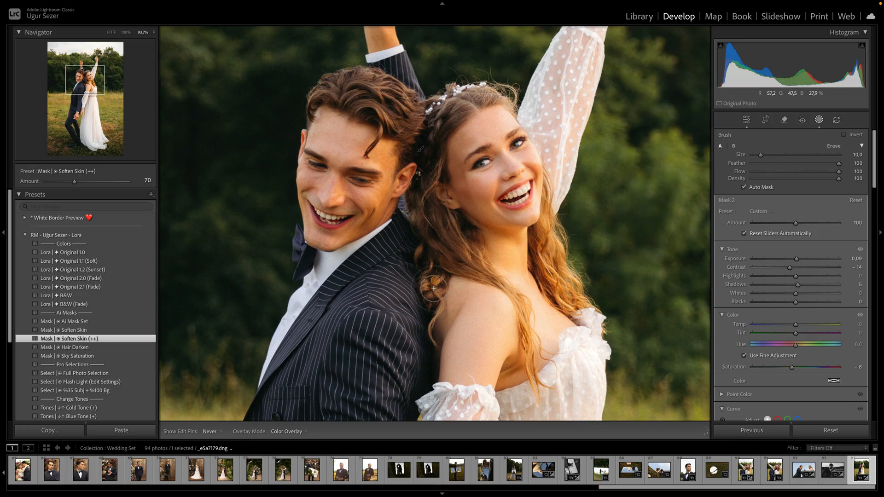
- Apply the Mask | Hair Darken preset to the photo
{"action": "mouse_move", "coordinate": [416, 151]}
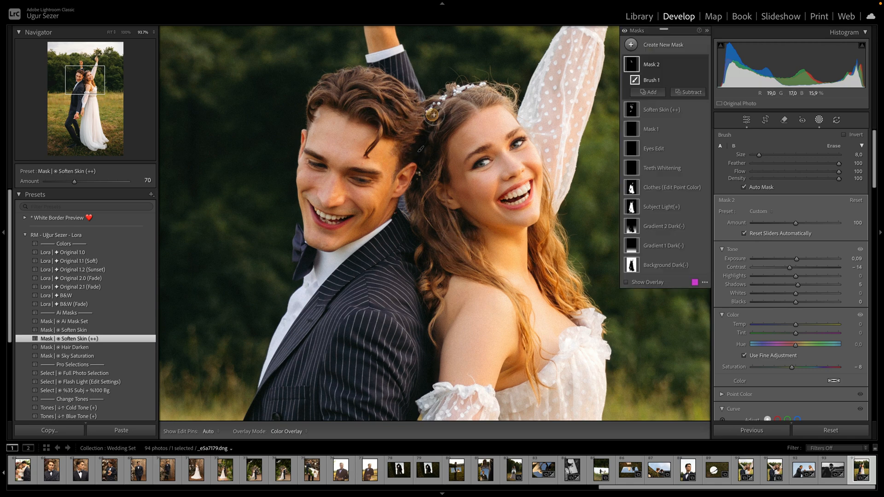
{"action": "left_click", "coordinate": [746, 120]}
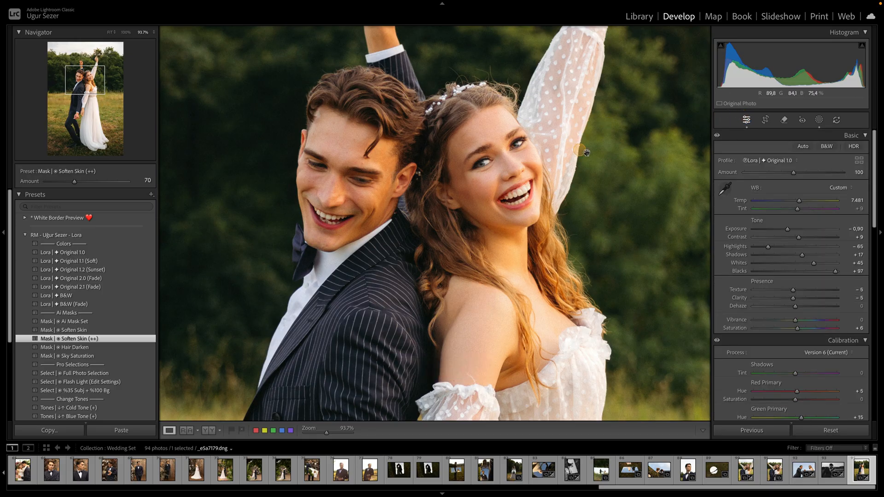
{"action": "left_click_drag", "start_coordinate": [600, 164], "coordinate": [580, 119]}
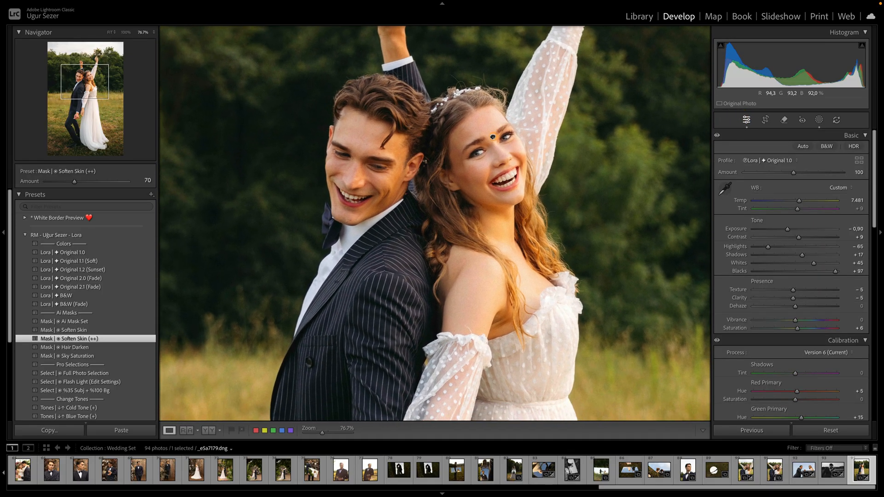
{"action": "left_click_drag", "start_coordinate": [351, 294], "coordinate": [347, 248]}
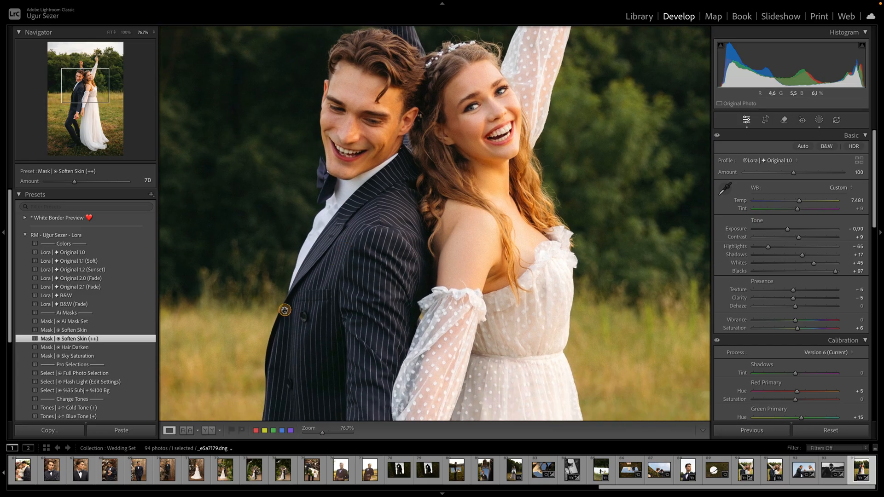
{"action": "left_click_drag", "start_coordinate": [278, 312], "coordinate": [281, 329]}
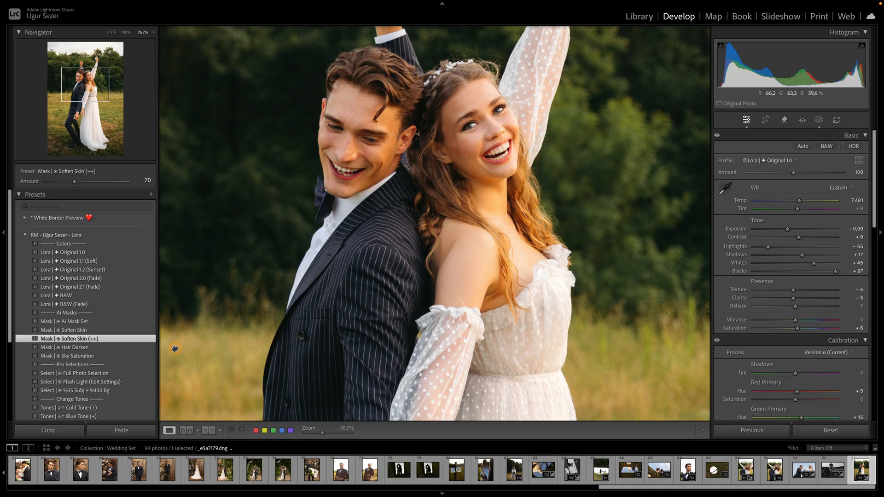
{"action": "left_click", "coordinate": [120, 348]}
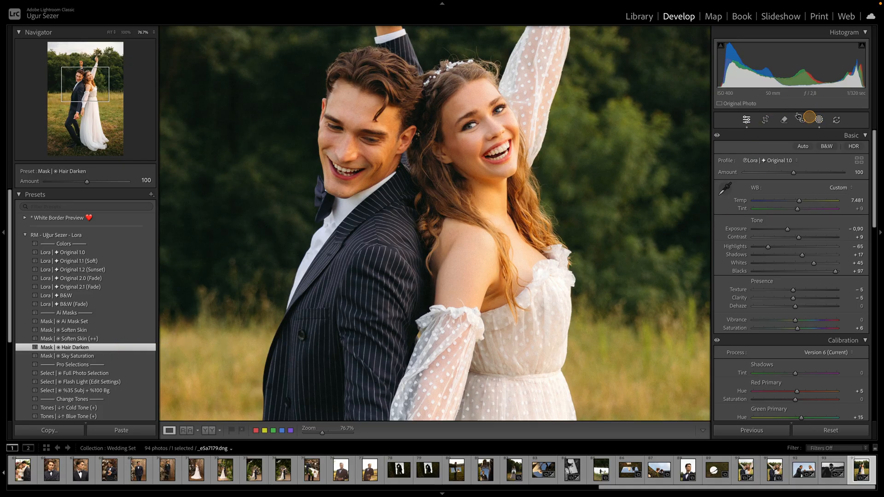
- Open the new Hair Mask and toggle its visibility to compare the hair with and without it
{"action": "left_click", "coordinate": [819, 120]}
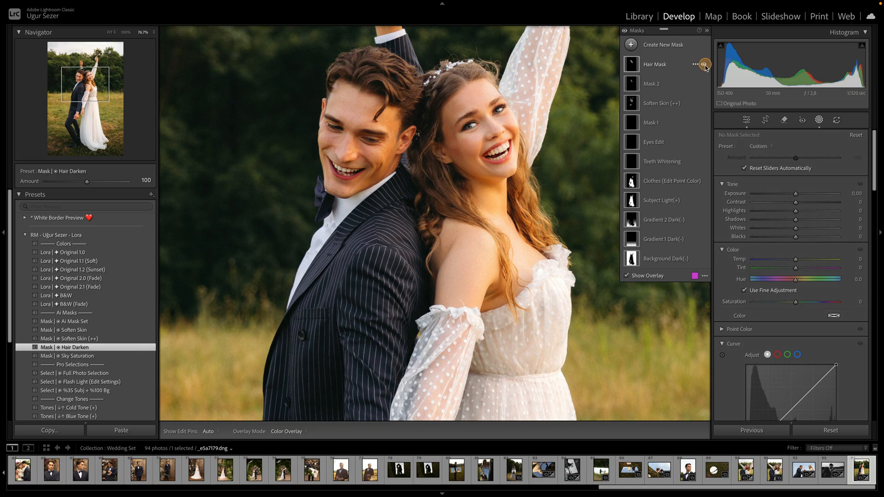
{"action": "left_click", "coordinate": [664, 65]}
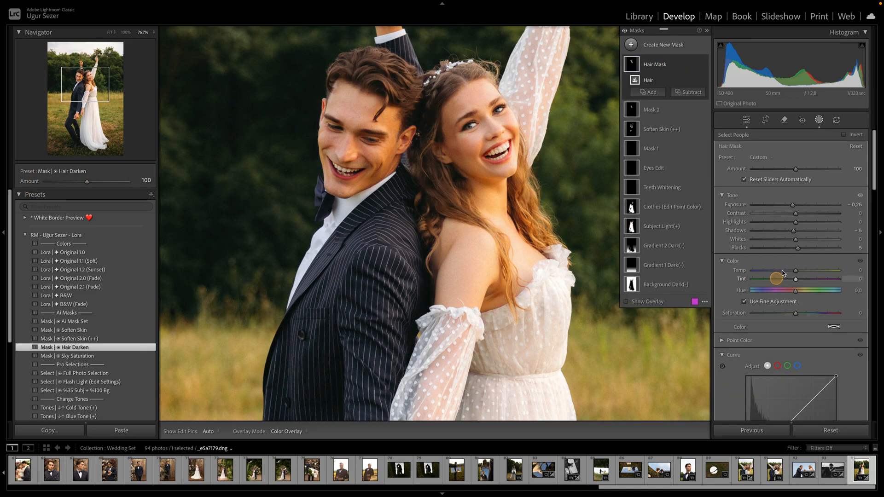
{"action": "scroll", "coordinate": [780, 276], "scroll_direction": "down", "scroll_amount": 5}
{"action": "scroll", "coordinate": [787, 294], "scroll_direction": "up", "scroll_amount": 5}
{"action": "left_click", "coordinate": [703, 64]}
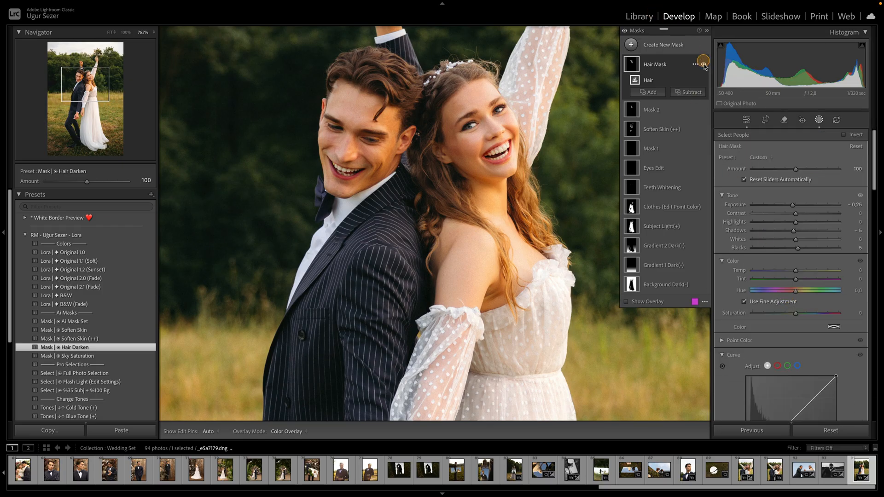
{"action": "left_click", "coordinate": [704, 65]}
{"action": "left_click", "coordinate": [703, 64]}
{"action": "left_click", "coordinate": [703, 65]}
{"action": "left_click", "coordinate": [747, 120]}
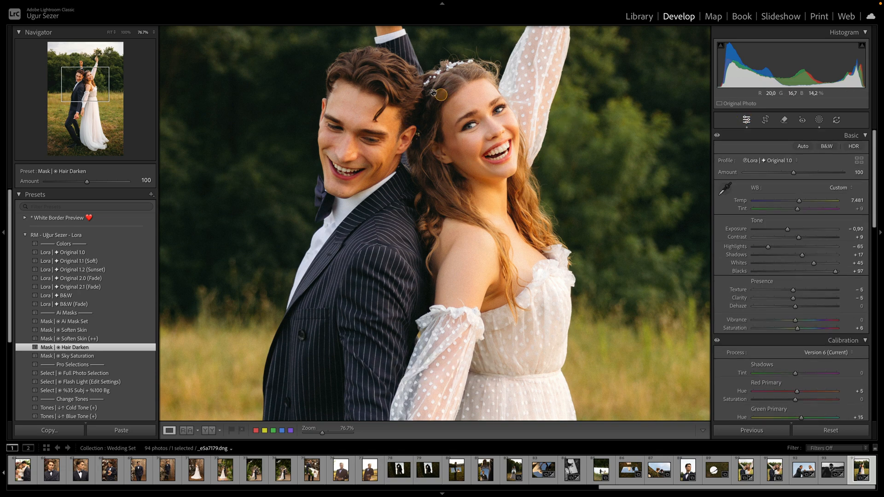
- Zoom and pan around the photo to inspect the couple and the background
{"action": "left_click", "coordinate": [582, 173]}
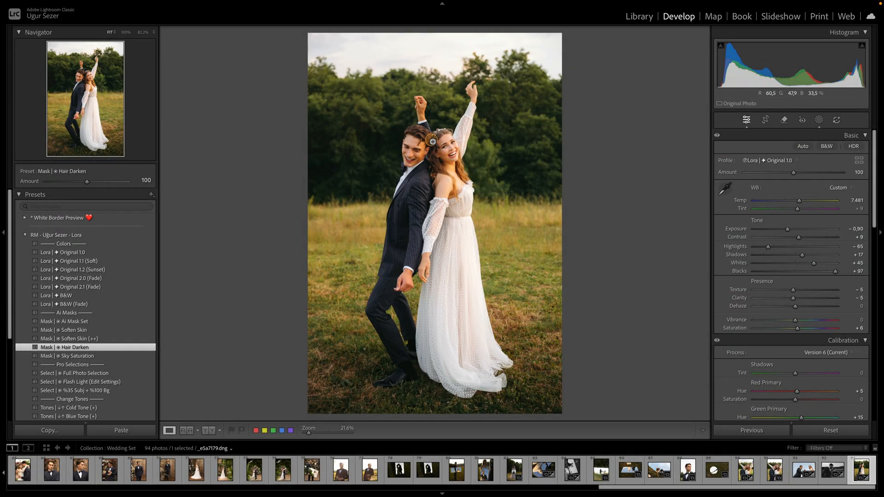
{"action": "scroll", "coordinate": [775, 258], "scroll_direction": "down", "scroll_amount": 5}
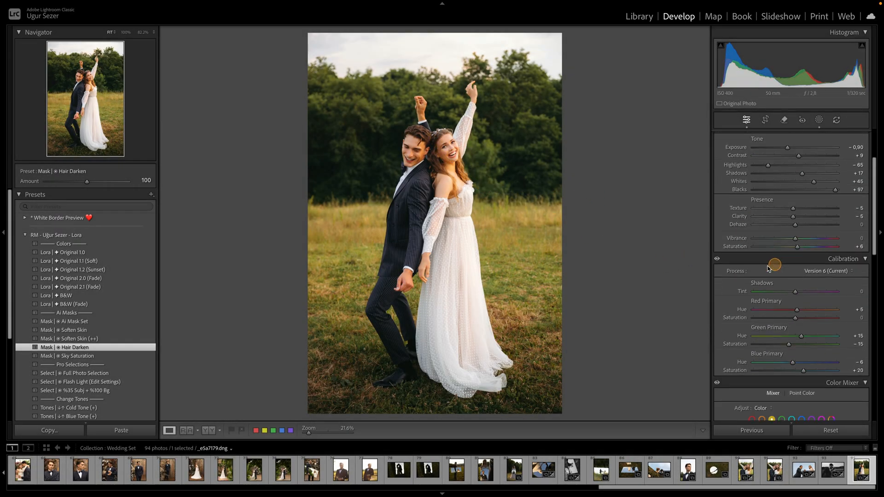
{"action": "left_click", "coordinate": [428, 133]}
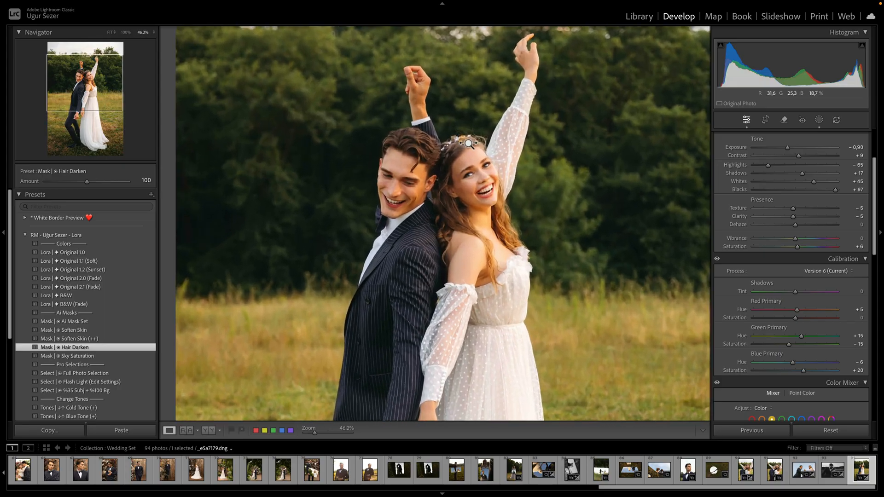
{"action": "left_click_drag", "start_coordinate": [469, 169], "coordinate": [509, 244]}
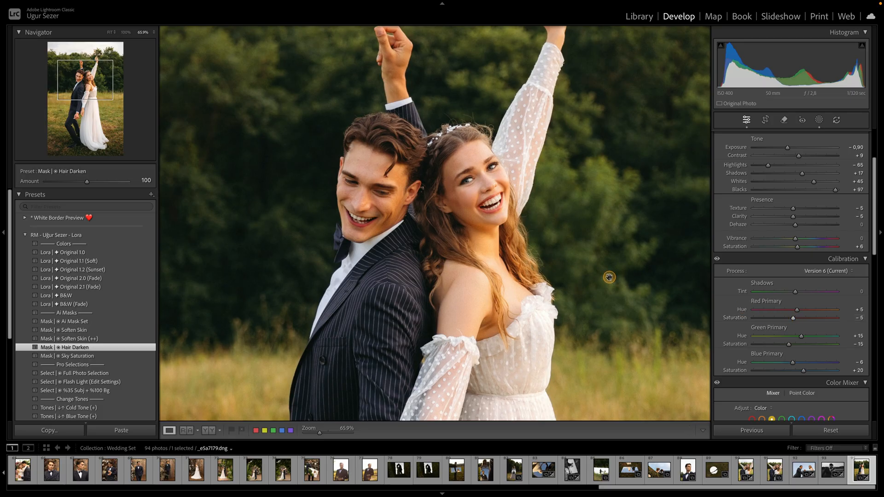
{"action": "left_click", "coordinate": [582, 252]}
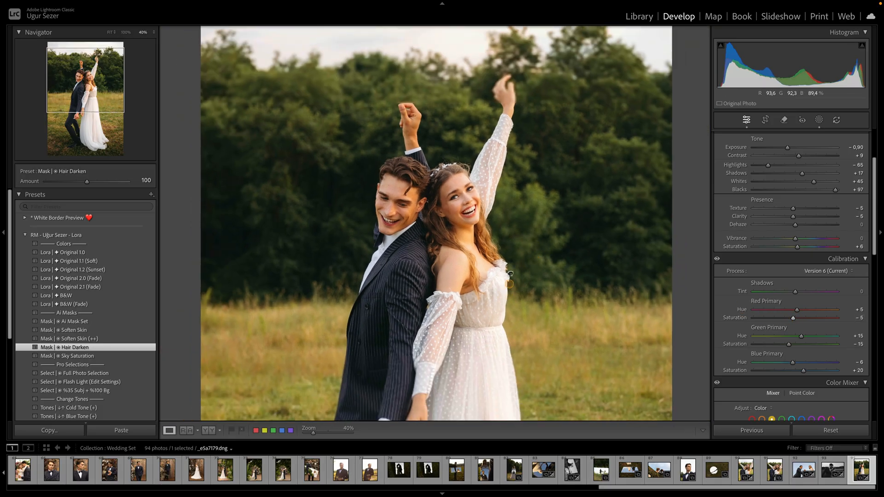
{"action": "left_click", "coordinate": [512, 265]}
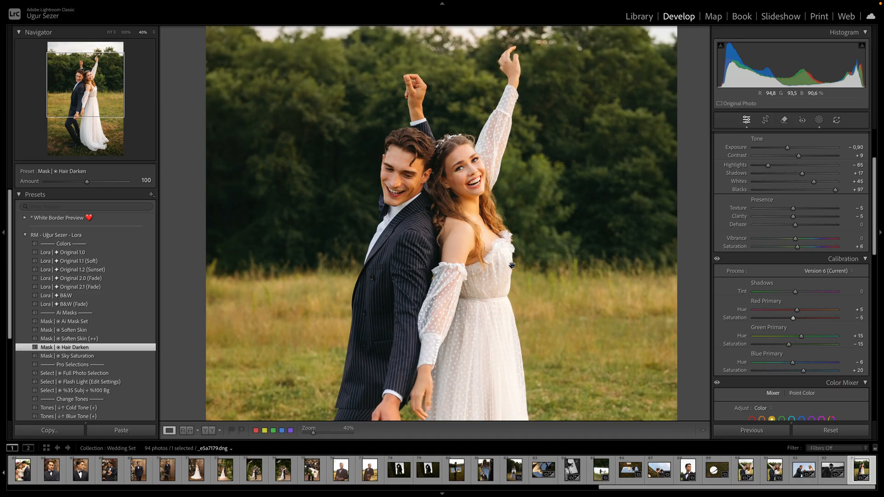
{"action": "mouse_move", "coordinate": [512, 264]}
{"action": "left_mouse_down"}
{"action": "mouse_move", "coordinate": [502, 265]}
{"action": "mouse_move", "coordinate": [499, 246]}
{"action": "mouse_move", "coordinate": [508, 267]}
{"action": "left_mouse_up"}
{"action": "scroll", "coordinate": [476, 213], "scroll_direction": "down", "scroll_amount": 2}
{"action": "scroll", "coordinate": [511, 253], "scroll_direction": "down", "scroll_amount": 3}
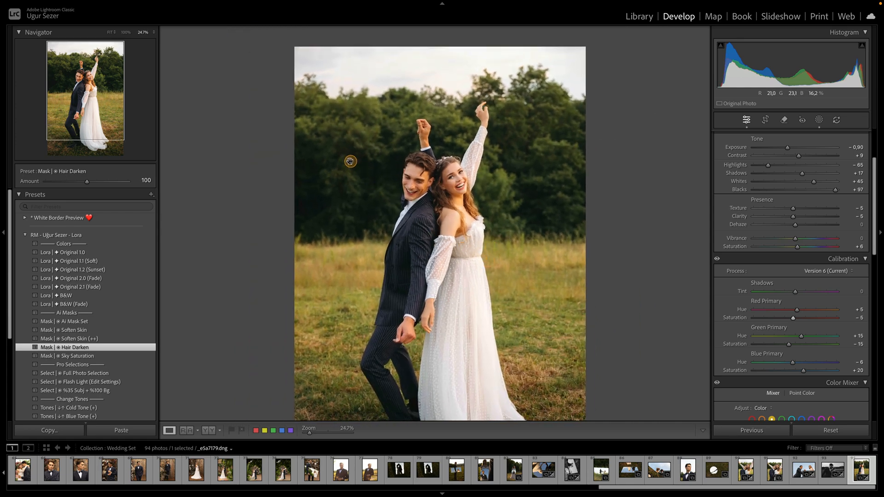
- Set the Calibration Green Primary Saturation to -7
{"action": "key", "text": "ctrl+alt+m"}
{"action": "key", "text": "ctrl+alt+m"}
{"action": "key", "text": "ctrl+alt+m"}
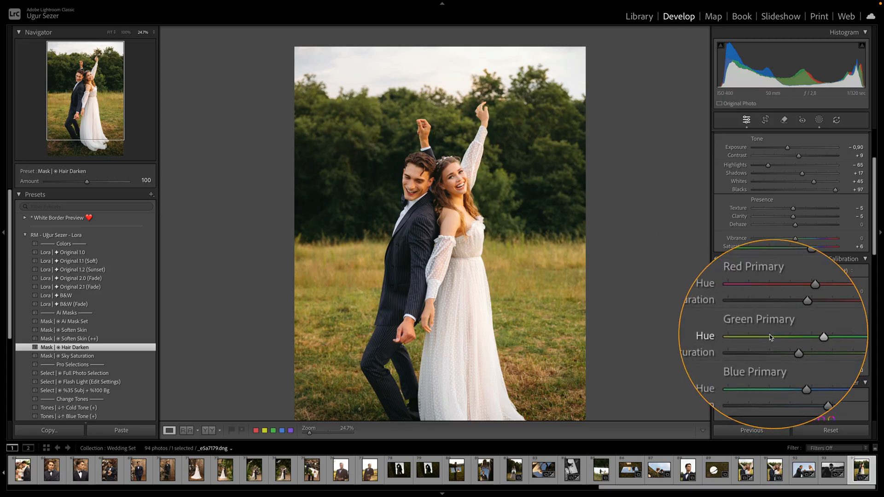
{"action": "key", "text": "ctrl+alt+m"}
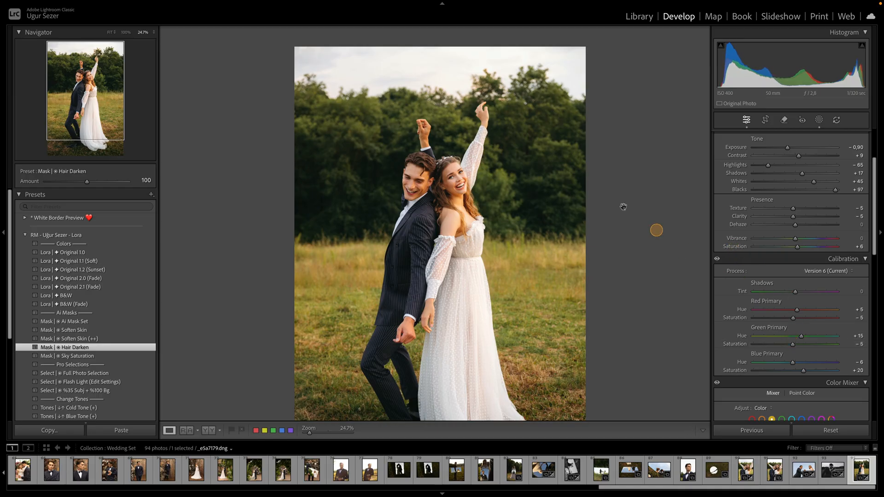
{"action": "key", "text": "ctrl+alt+m"}
{"action": "key", "text": "ctrl+alt+m"}
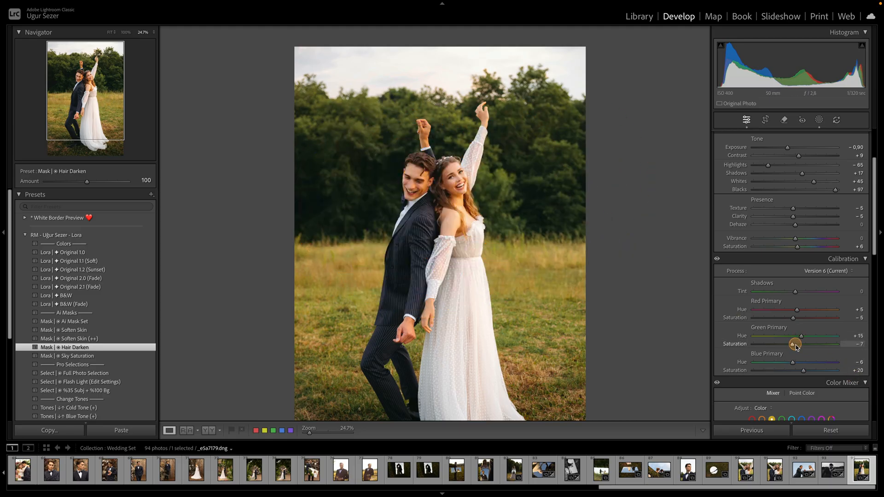
- Set the global white balance Temp to 7,621
{"action": "scroll", "coordinate": [796, 346], "scroll_direction": "up", "scroll_amount": 3}
{"action": "scroll", "coordinate": [808, 403], "scroll_direction": "down", "scroll_amount": 1}
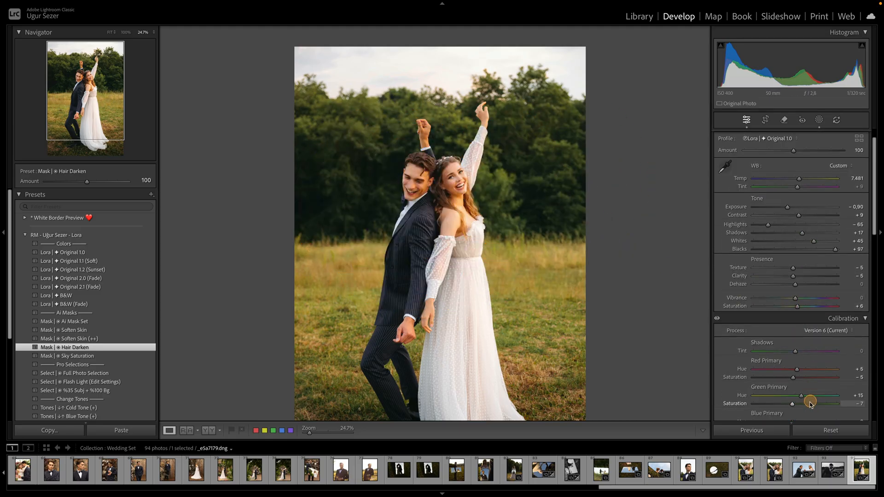
{"action": "key", "text": "ctrl+alt+m"}
{"action": "key", "text": "ctrl+alt+m"}
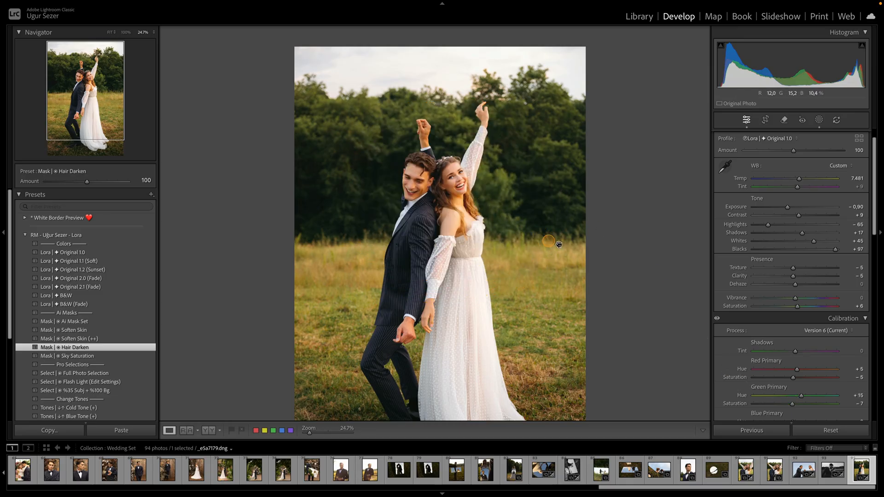
{"action": "scroll", "coordinate": [806, 353], "scroll_direction": "down", "scroll_amount": 3}
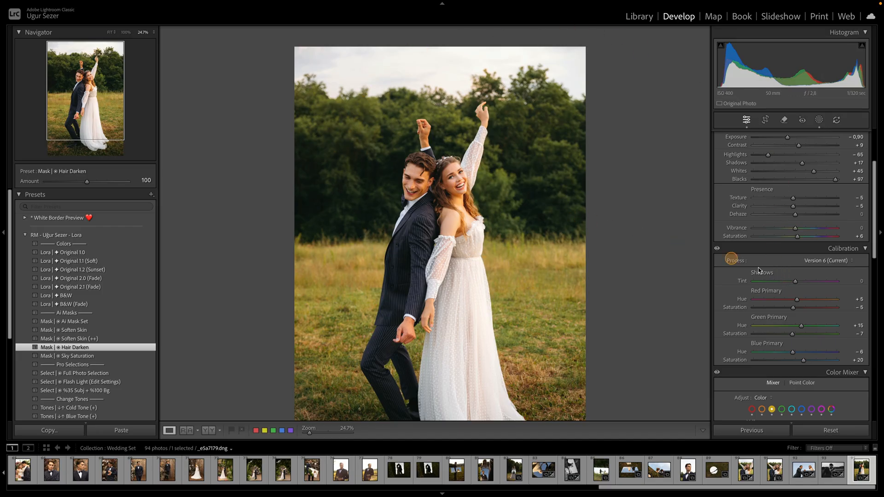
{"action": "scroll", "coordinate": [795, 282], "scroll_direction": "up", "scroll_amount": 4}
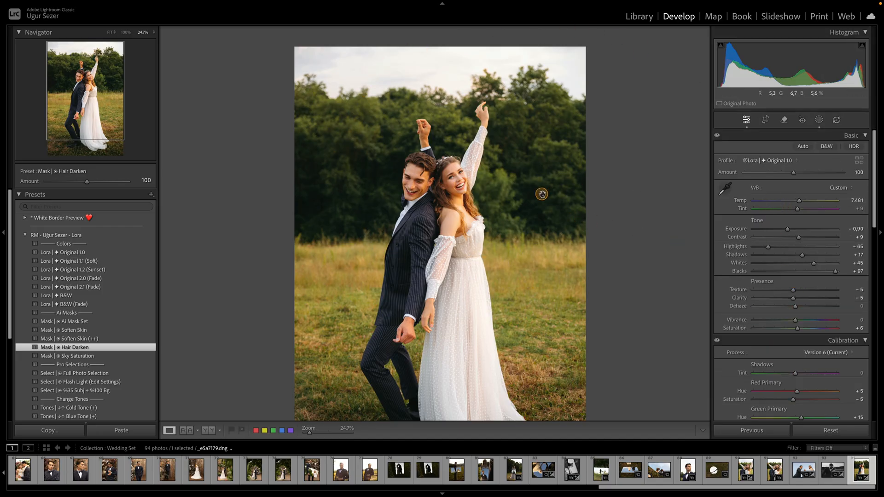
{"action": "left_click", "coordinate": [798, 201]}
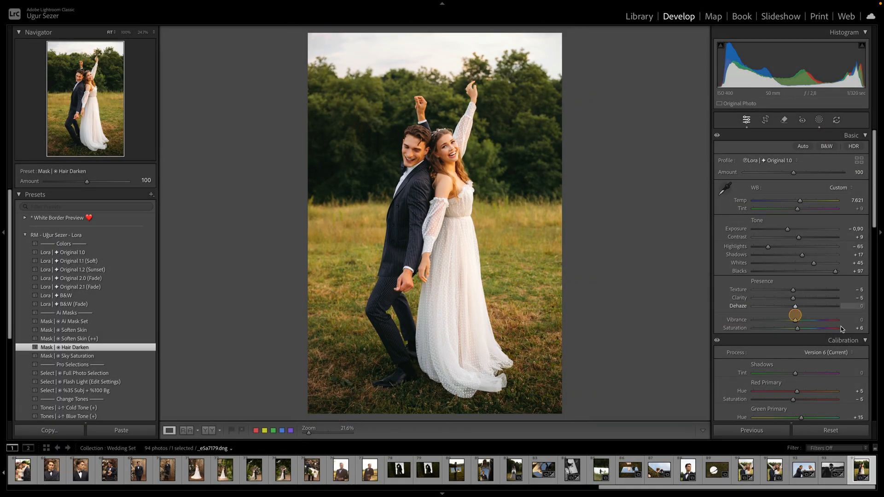
- In the Color Mixer, set Orange to Hue +2, Saturation -3 and Luminance -10
{"action": "scroll", "coordinate": [794, 309], "scroll_direction": "down", "scroll_amount": 5}
{"action": "left_click", "coordinate": [851, 328]}
{"action": "scroll", "coordinate": [849, 327], "scroll_direction": "up", "scroll_amount": 1}
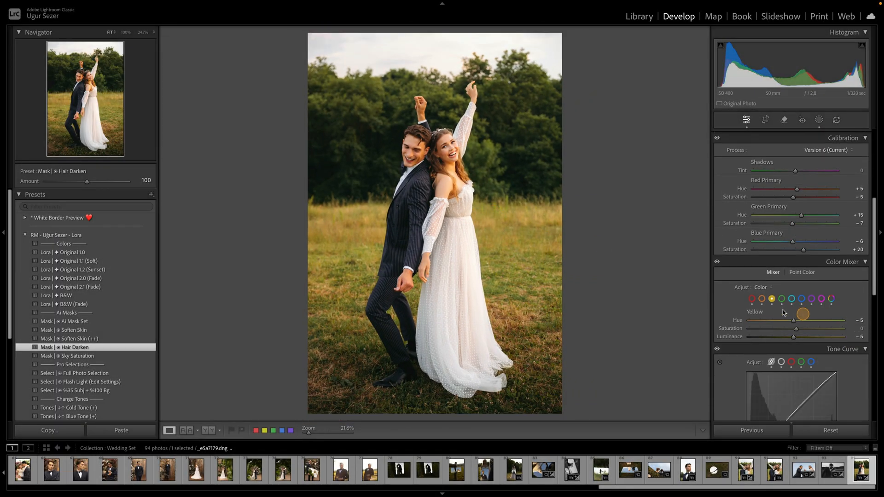
{"action": "left_click", "coordinate": [439, 150]}
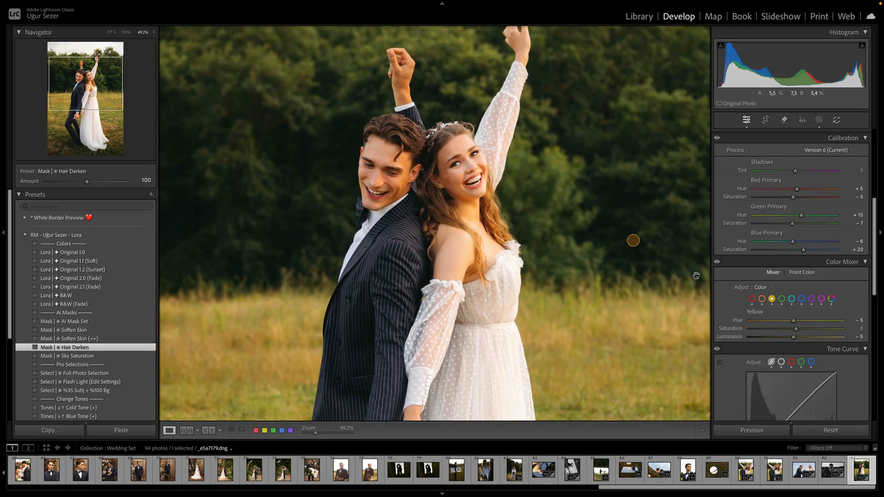
{"action": "left_click", "coordinate": [763, 300]}
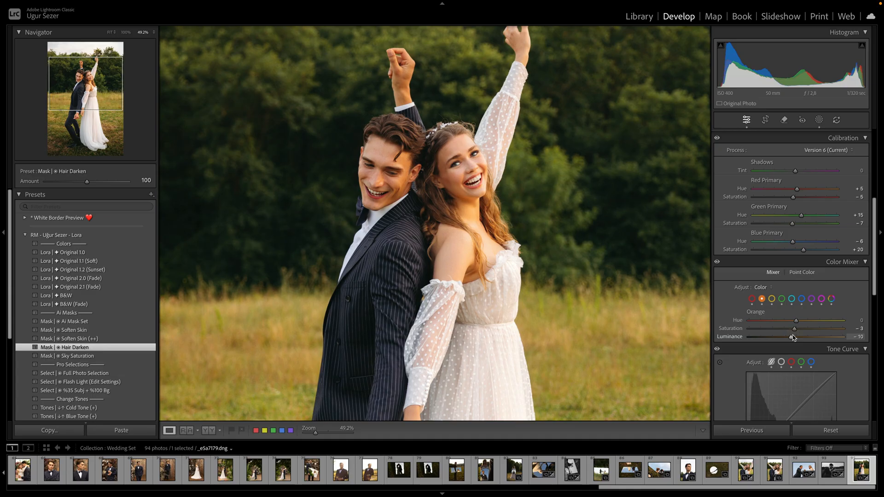
{"action": "left_click_drag", "start_coordinate": [775, 328], "coordinate": [791, 338]}
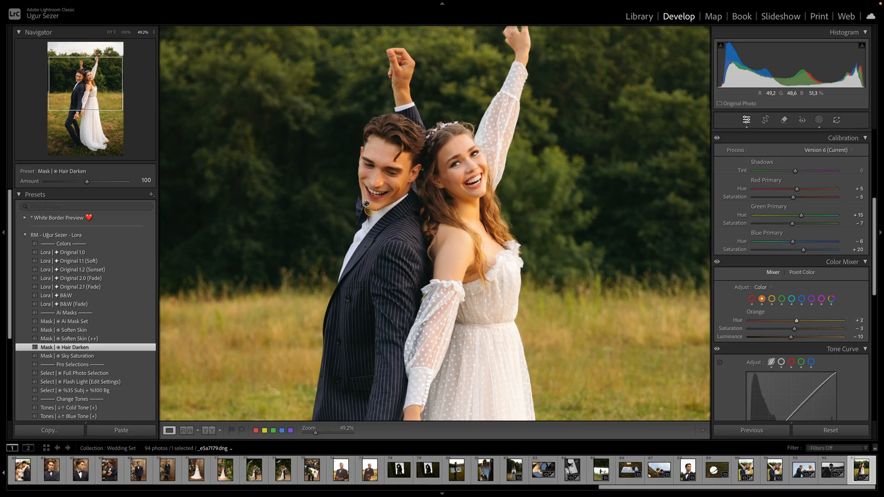
- Adjust the Red mixer channel to Hue +2, Saturation -24 and Luminance -19, undoing a stronger desaturation
{"action": "scroll", "coordinate": [407, 155], "scroll_direction": "up", "scroll_amount": 5}
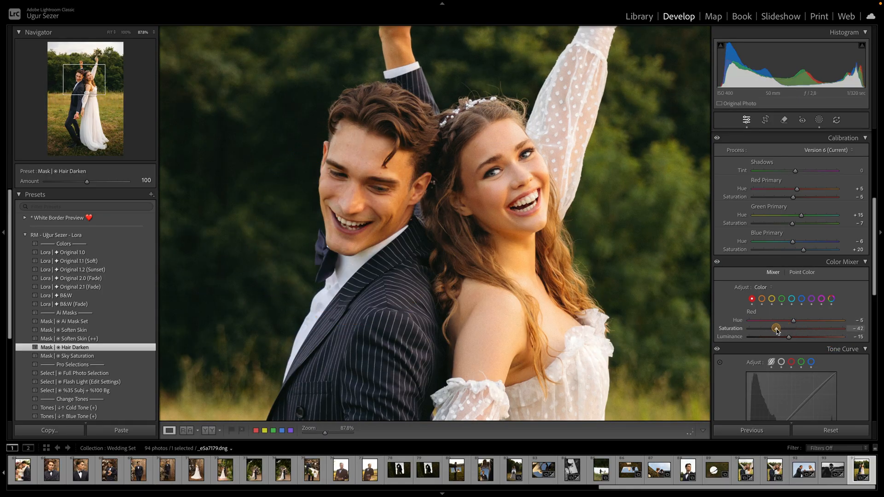
{"action": "key", "text": "ctrl+z"}
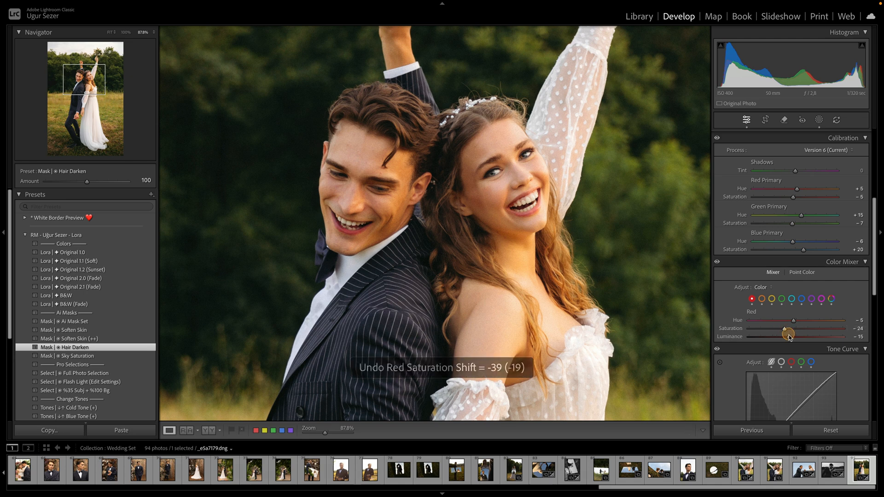
{"action": "left_click", "coordinate": [786, 336]}
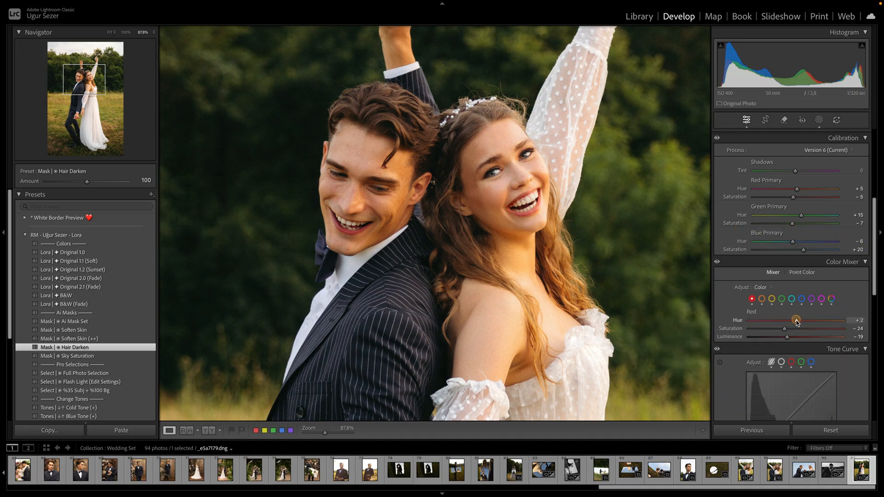
- Zoom out and review the Yellow and Green channels in the Color Mixer
{"action": "left_click", "coordinate": [547, 218]}
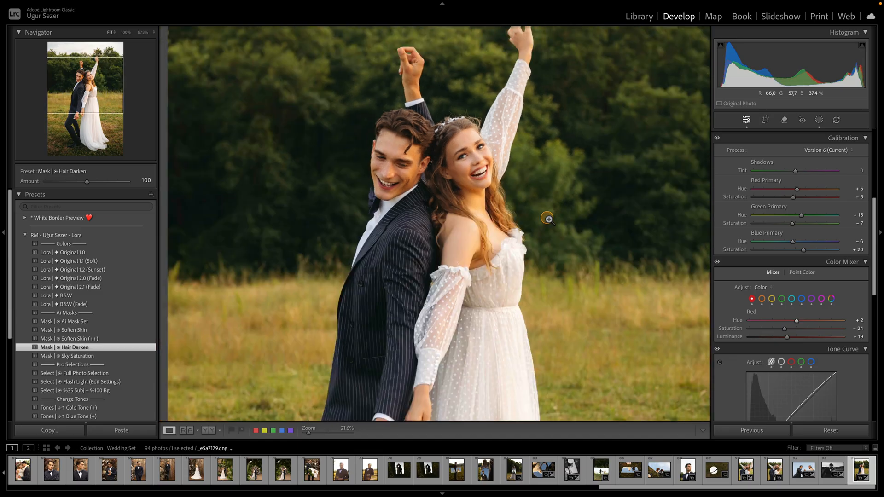
{"action": "left_click", "coordinate": [775, 301]}
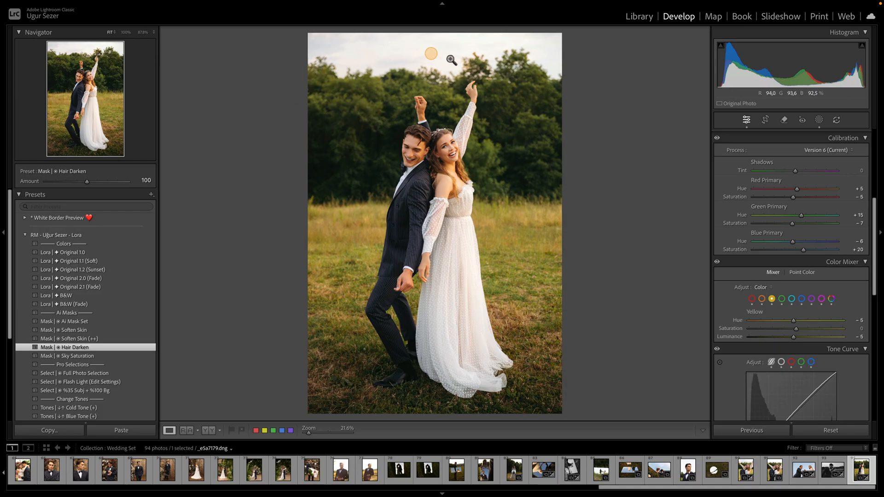
{"action": "left_click", "coordinate": [781, 299]}
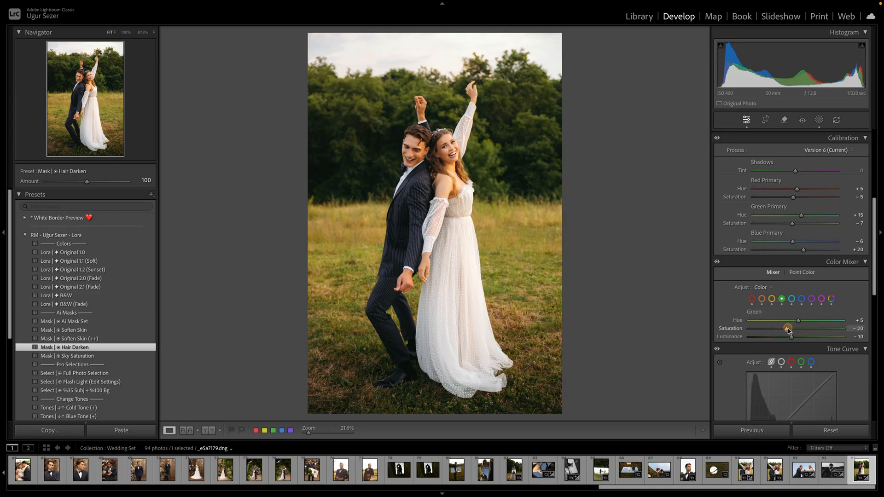
- In the Color Mixer, set Green saturation to -20 and Yellow to Hue +6, Saturation +17 and Luminance +28
{"action": "mouse_move", "coordinate": [787, 329]}
{"action": "left_mouse_down"}
{"action": "mouse_move", "coordinate": [804, 343]}
{"action": "mouse_move", "coordinate": [796, 340]}
{"action": "left_mouse_up"}
{"action": "left_click", "coordinate": [771, 299]}
{"action": "left_click_drag", "start_coordinate": [798, 340], "coordinate": [808, 338]}
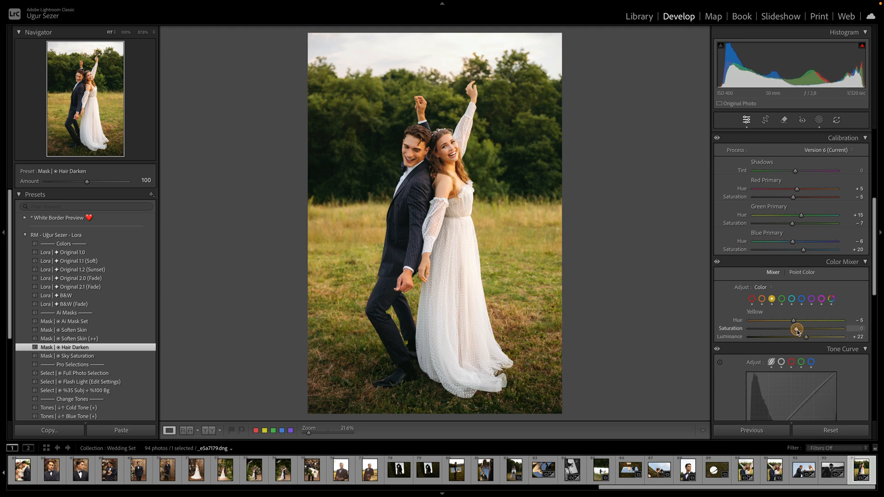
{"action": "left_click_drag", "start_coordinate": [797, 329], "coordinate": [803, 329]}
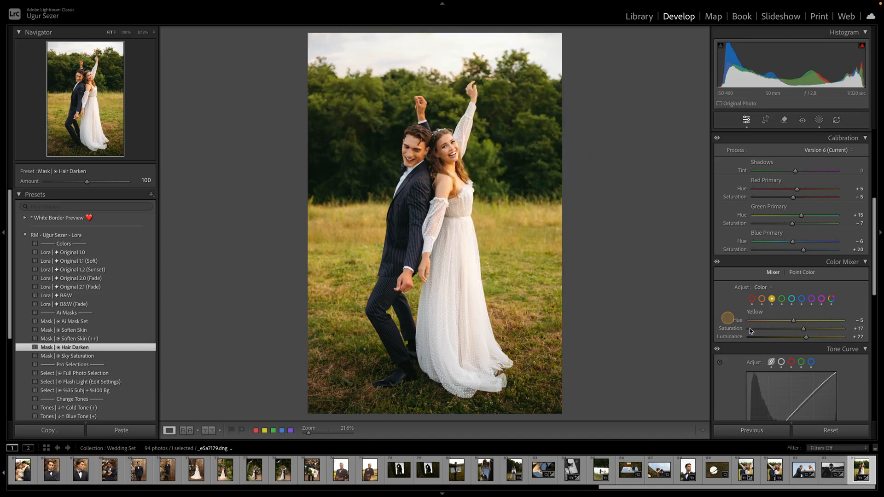
{"action": "double_click", "coordinate": [806, 338]}
{"action": "double_click", "coordinate": [803, 329]}
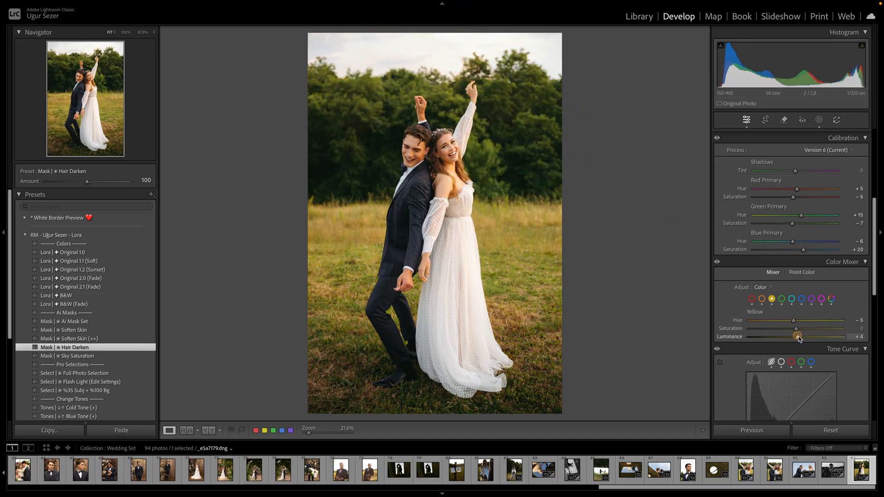
{"action": "mouse_move", "coordinate": [796, 337]}
{"action": "left_mouse_down"}
{"action": "mouse_move", "coordinate": [810, 337]}
{"action": "mouse_move", "coordinate": [807, 329]}
{"action": "left_mouse_up"}
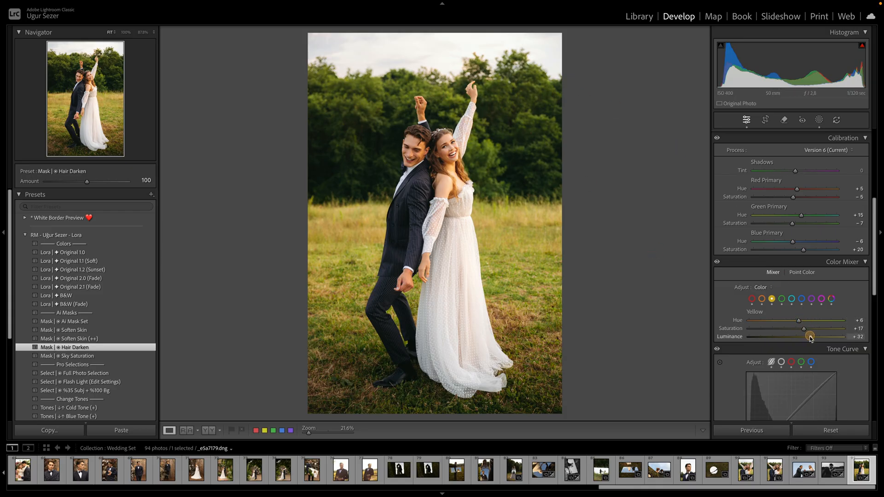
{"action": "left_click_drag", "start_coordinate": [807, 337], "coordinate": [809, 337]}
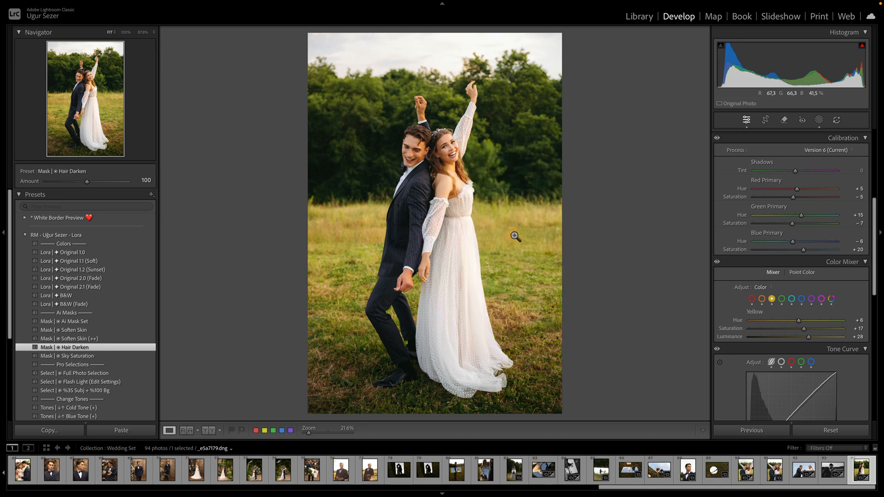
- Paint a new brush mask over the grass on both sides of the couple
{"action": "key", "text": "k"}
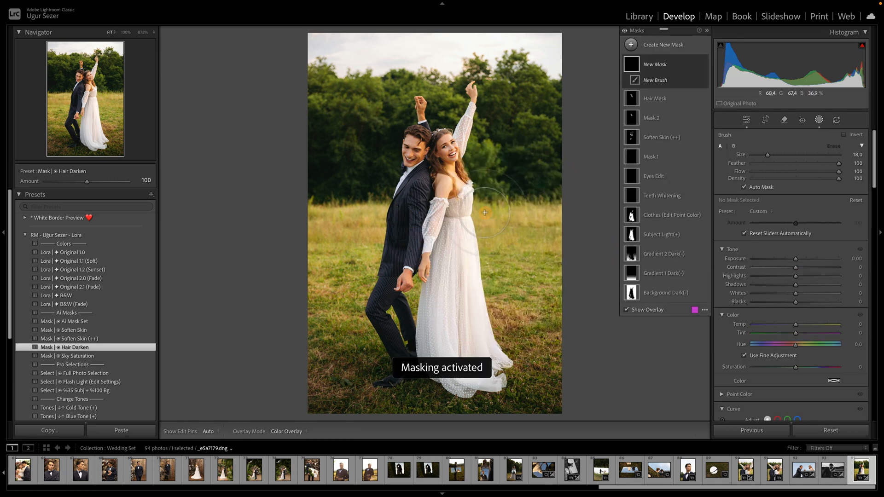
{"action": "mouse_move", "coordinate": [498, 223]}
{"action": "left_mouse_down"}
{"action": "mouse_move", "coordinate": [530, 312]}
{"action": "mouse_move", "coordinate": [510, 235]}
{"action": "mouse_move", "coordinate": [514, 270]}
{"action": "mouse_move", "coordinate": [572, 224]}
{"action": "mouse_move", "coordinate": [578, 331]}
{"action": "mouse_move", "coordinate": [559, 330]}
{"action": "mouse_move", "coordinate": [516, 290]}
{"action": "left_mouse_up"}
{"action": "scroll", "coordinate": [405, 249], "scroll_direction": "down", "scroll_amount": 3}
{"action": "mouse_move", "coordinate": [349, 230]}
{"action": "left_mouse_down"}
{"action": "mouse_move", "coordinate": [306, 236]}
{"action": "mouse_move", "coordinate": [360, 208]}
{"action": "mouse_move", "coordinate": [360, 252]}
{"action": "mouse_move", "coordinate": [305, 298]}
{"action": "mouse_move", "coordinate": [346, 257]}
{"action": "mouse_move", "coordinate": [347, 331]}
{"action": "left_mouse_up"}
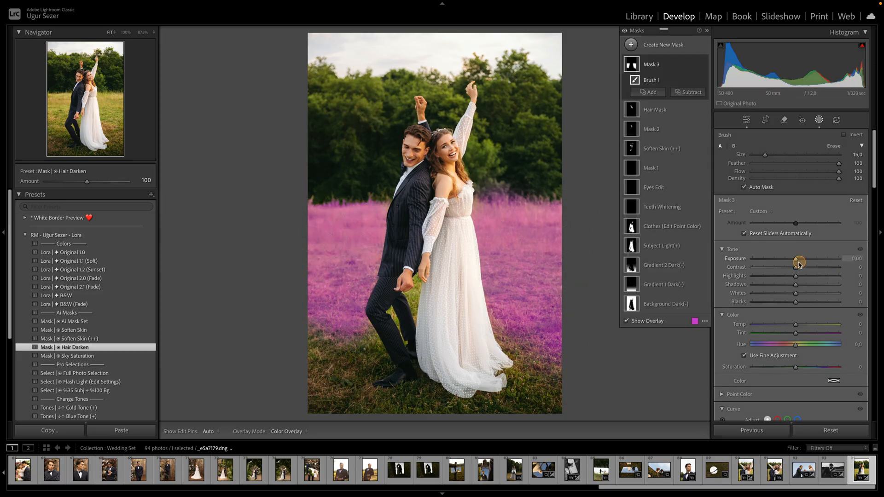
- Set the grass mask's Exposure to -0.25, Temp to -5 and Saturation to -11, then leave masking
{"action": "left_click_drag", "start_coordinate": [796, 261], "coordinate": [790, 260]}
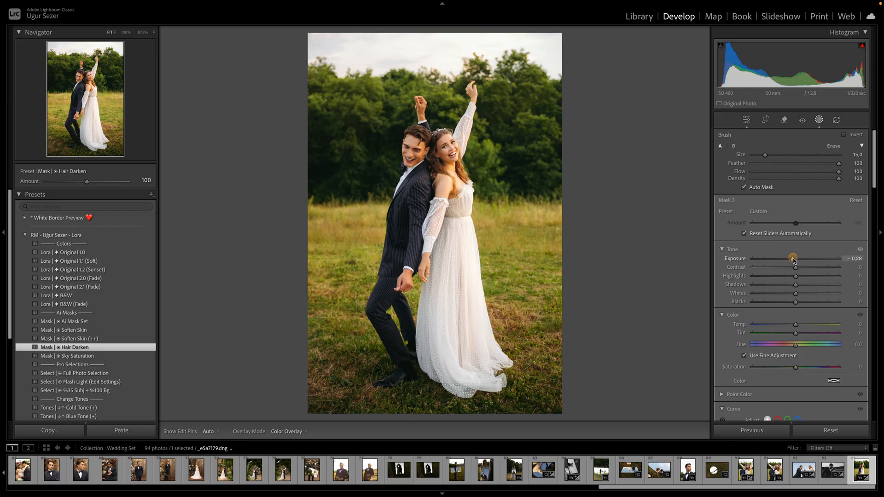
{"action": "scroll", "coordinate": [794, 262], "scroll_direction": "down", "scroll_amount": 2}
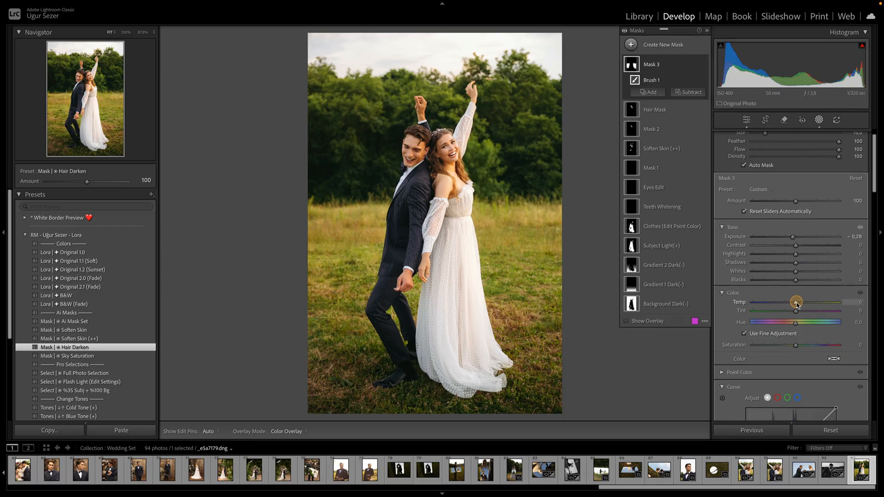
{"action": "left_click_drag", "start_coordinate": [796, 304], "coordinate": [793, 302]}
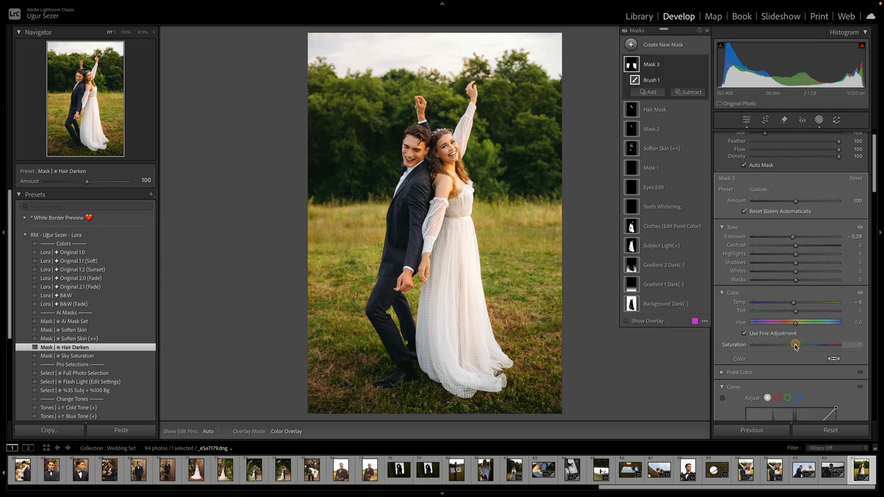
{"action": "left_click_drag", "start_coordinate": [796, 346], "coordinate": [791, 346]}
{"action": "left_click_drag", "start_coordinate": [792, 237], "coordinate": [792, 238]}
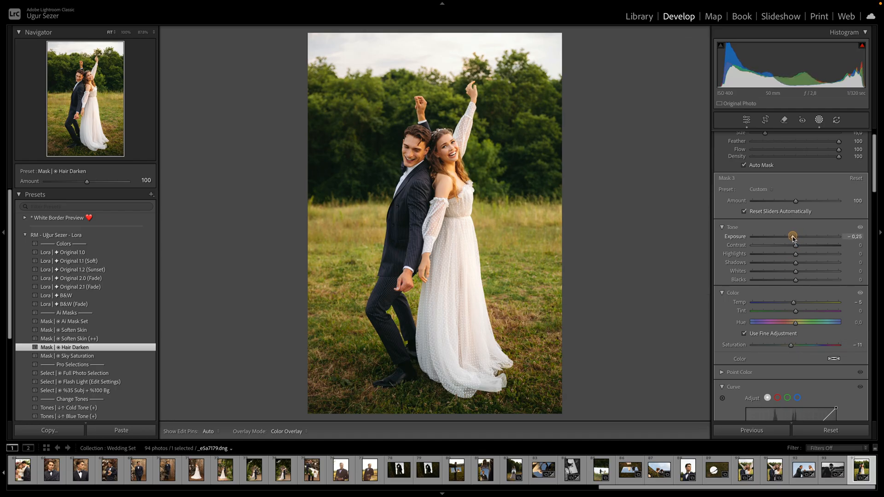
{"action": "left_click_drag", "start_coordinate": [793, 239], "coordinate": [792, 237]}
{"action": "left_click", "coordinate": [703, 64]}
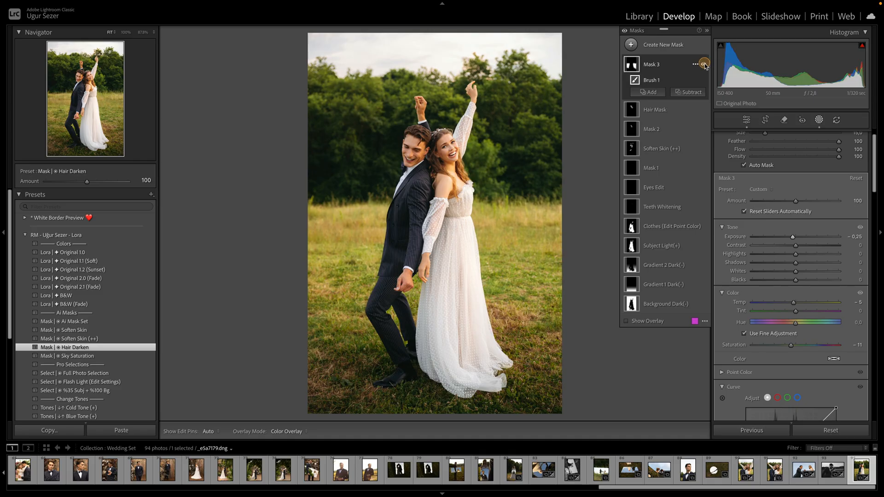
{"action": "left_click", "coordinate": [704, 64]}
{"action": "left_click", "coordinate": [703, 64]}
{"action": "left_click", "coordinate": [703, 64]}
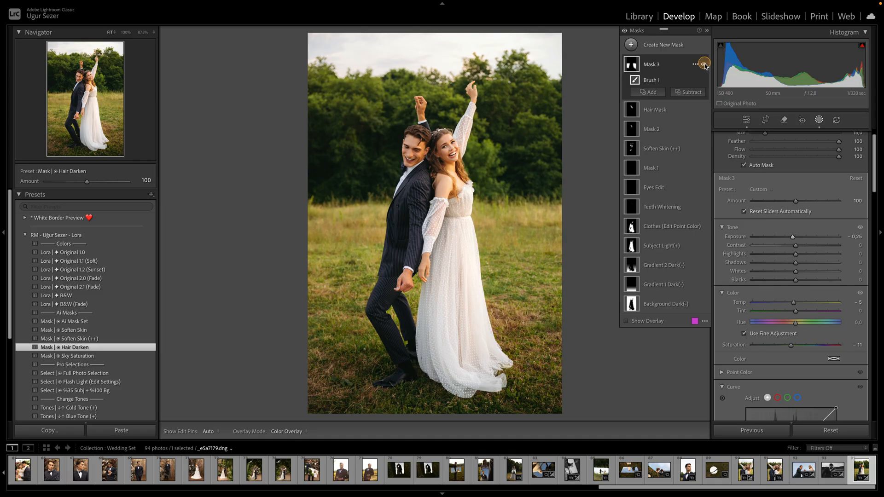
{"action": "left_click_drag", "start_coordinate": [791, 345], "coordinate": [792, 346]}
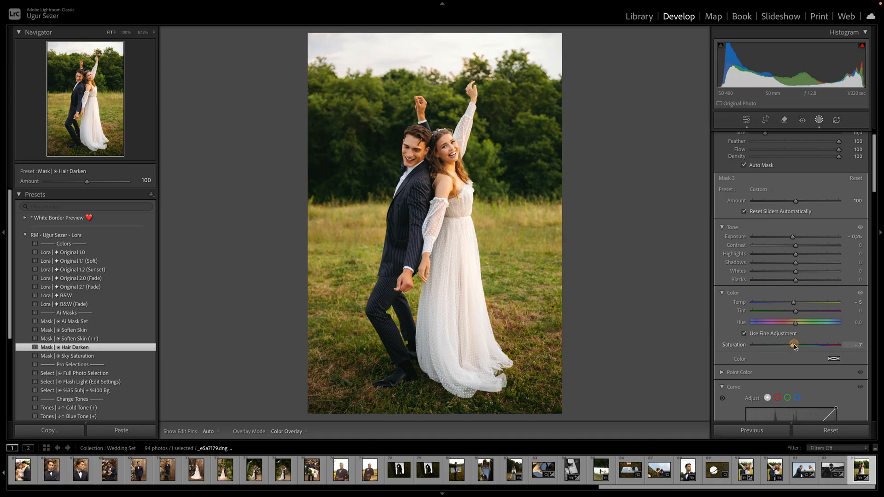
{"action": "left_click", "coordinate": [746, 119]}
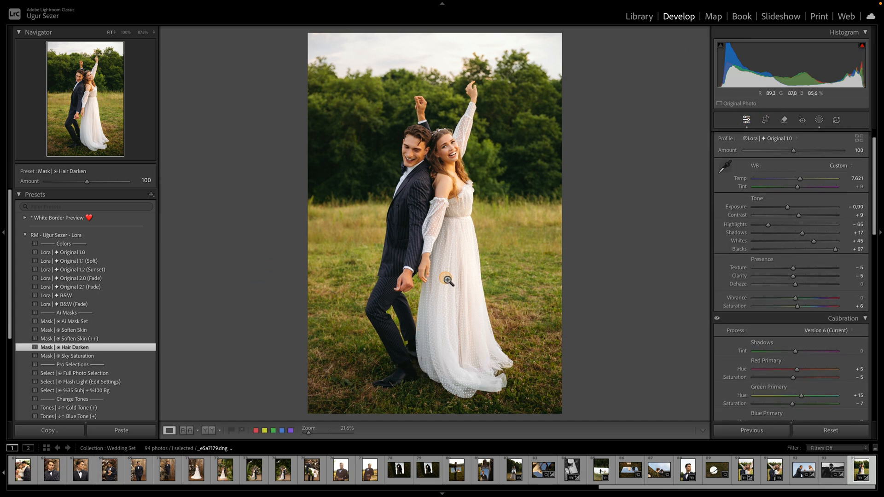
- Draw a linear gradient near the horizon with Exposure -0.33, Blacks 5 and slightly lower saturation, then leave masking
{"action": "key", "text": "m"}
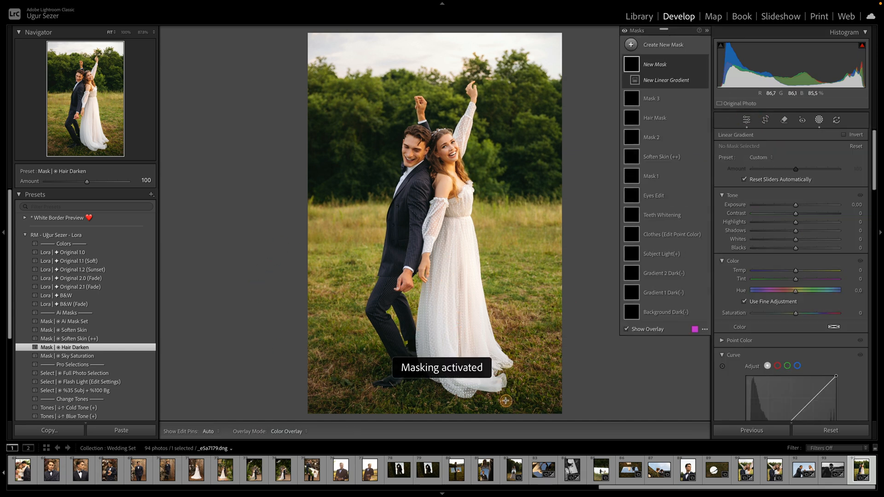
{"action": "left_click_drag", "start_coordinate": [500, 209], "coordinate": [500, 186]}
{"action": "left_click_drag", "start_coordinate": [795, 204], "coordinate": [794, 205]}
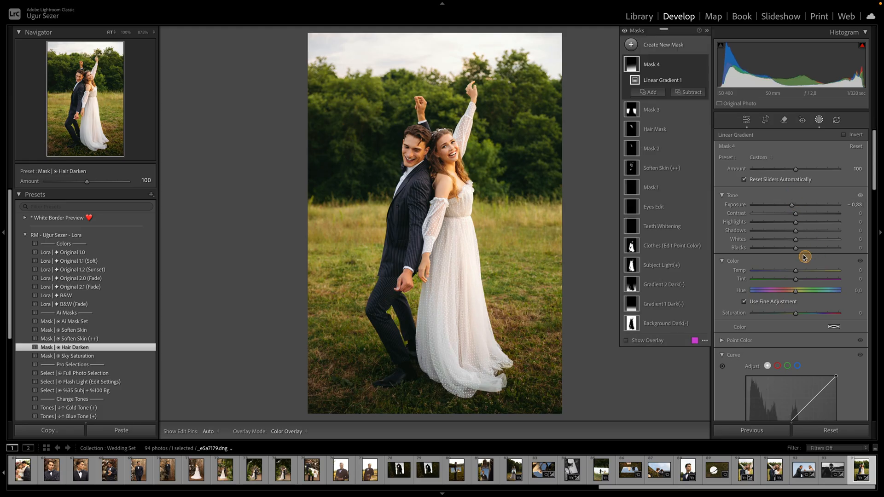
{"action": "left_click_drag", "start_coordinate": [797, 247], "coordinate": [798, 249]}
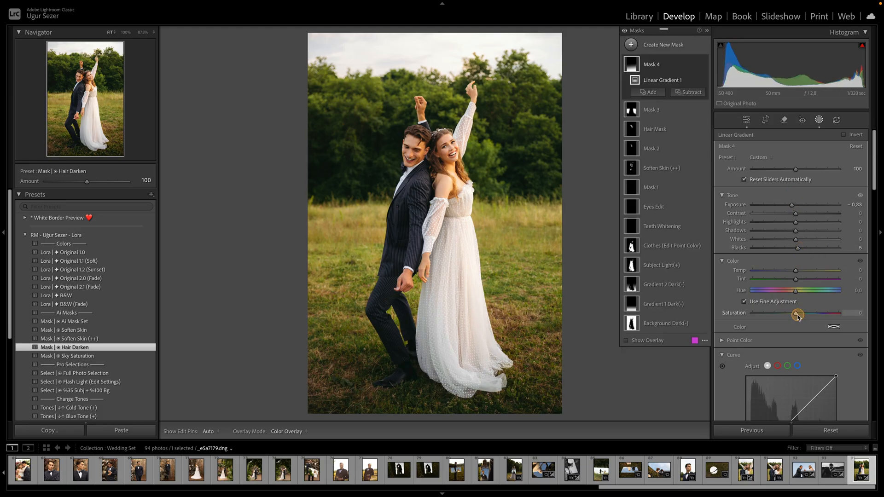
{"action": "left_click_drag", "start_coordinate": [794, 313], "coordinate": [793, 315]}
{"action": "left_click", "coordinate": [746, 120]}
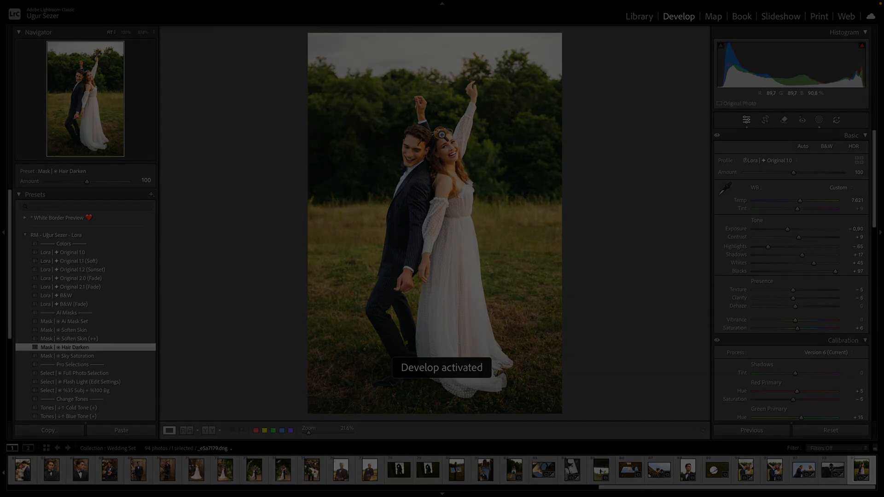
- Fine-tune global Exposure to -0.90 and Whites to +47 while checking the faces up close, undoing overshoots
{"action": "left_click", "coordinate": [788, 229]}
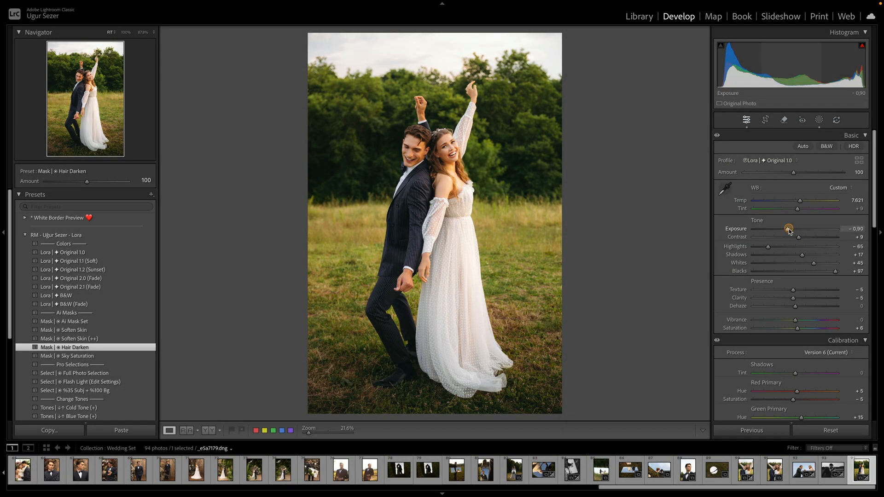
{"action": "left_click", "coordinate": [449, 147]}
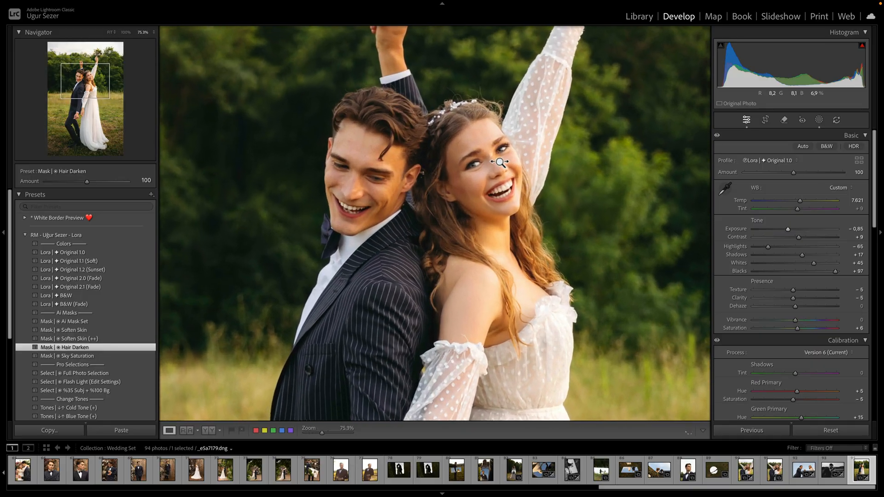
{"action": "left_click", "coordinate": [788, 229]}
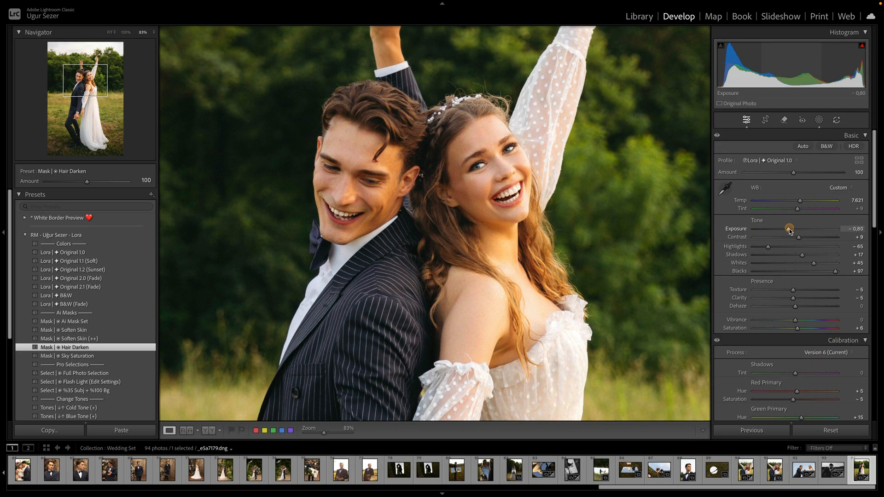
{"action": "left_click", "coordinate": [813, 263]}
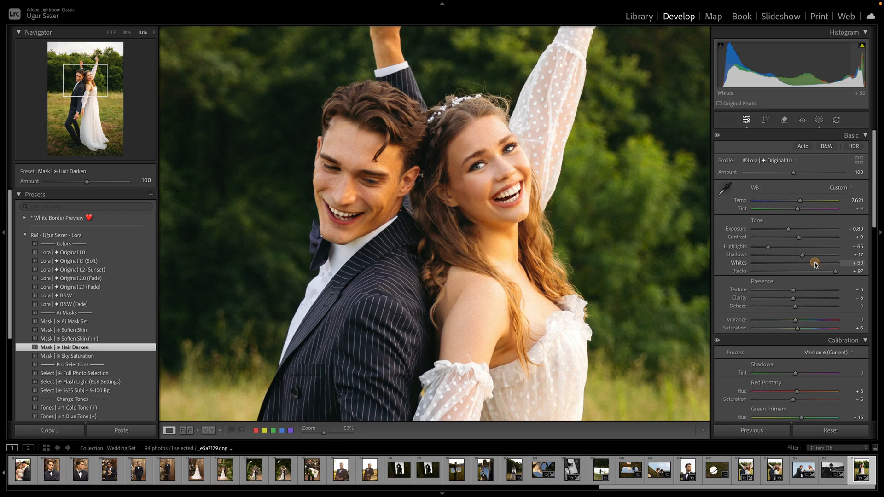
{"action": "left_click", "coordinate": [795, 232]}
{"action": "left_click_drag", "start_coordinate": [788, 231], "coordinate": [787, 232]}
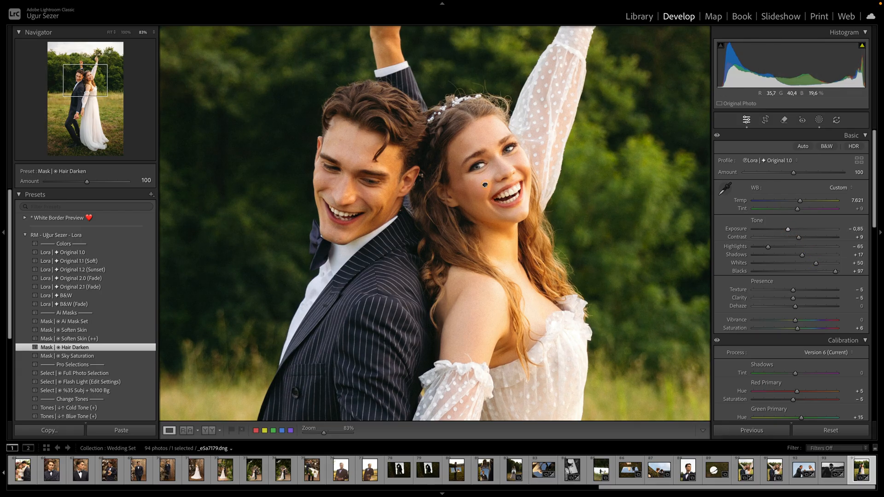
{"action": "left_click", "coordinate": [486, 185]}
{"action": "left_click", "coordinate": [788, 229]}
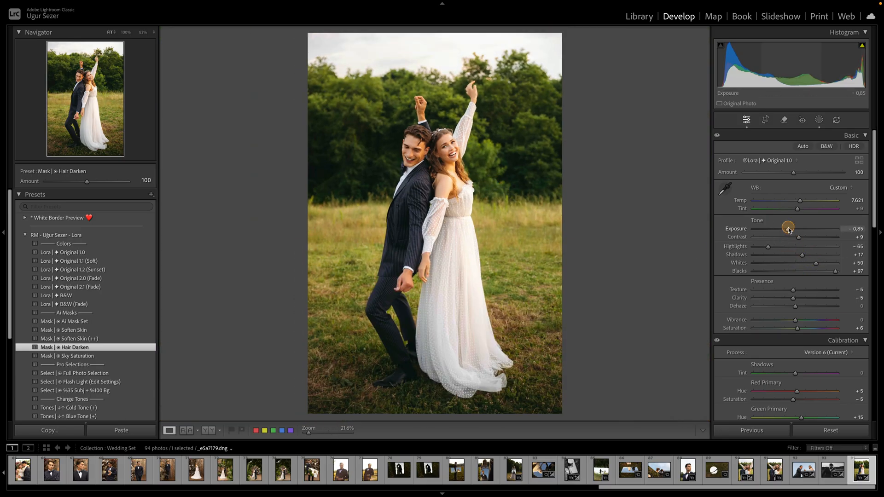
{"action": "left_click", "coordinate": [824, 265]}
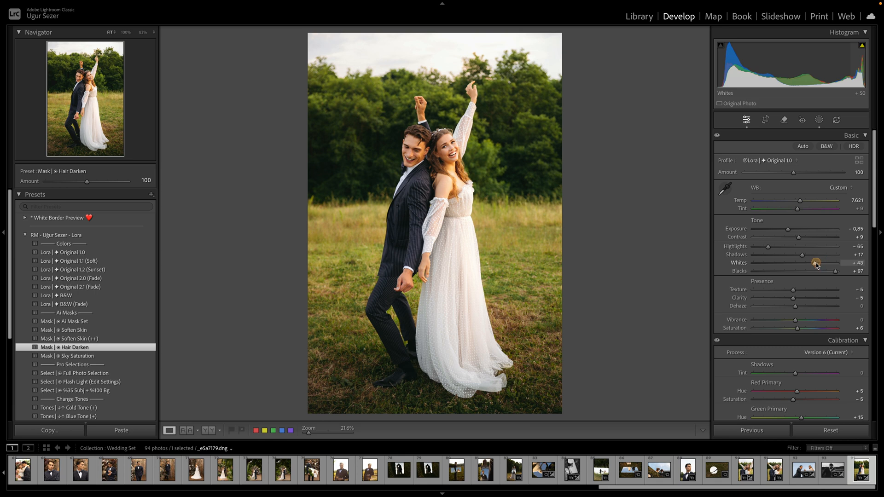
{"action": "left_click_drag", "start_coordinate": [789, 230], "coordinate": [788, 230]}
{"action": "key", "text": "ctrl+z"}
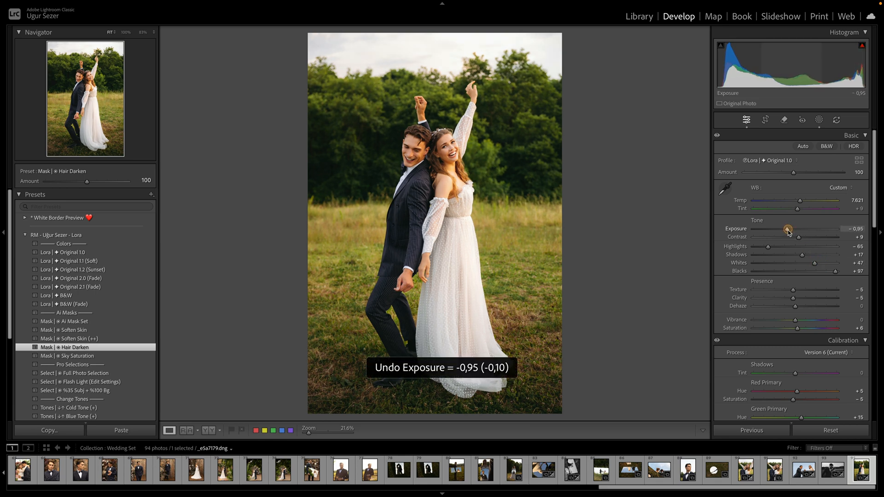
{"action": "key", "text": "ctrl+z"}
{"action": "left_click_drag", "start_coordinate": [788, 230], "coordinate": [787, 230]}
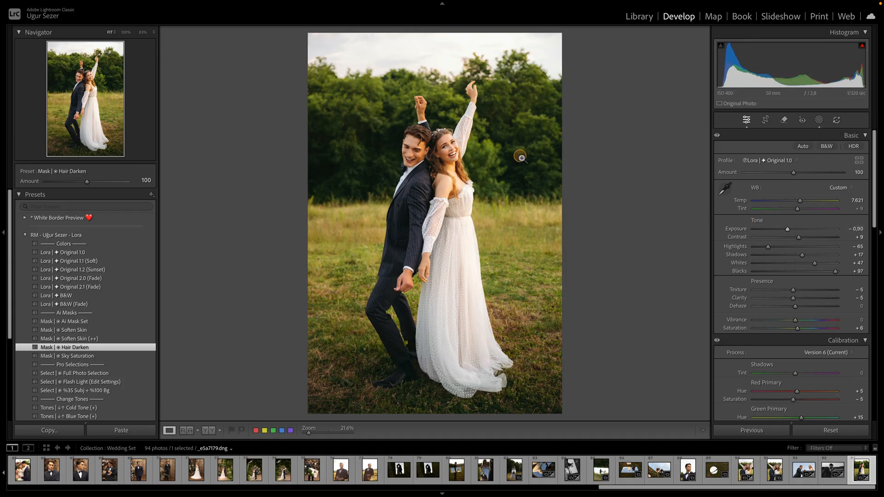
- Raise global Blacks to +100 and lower Shadows to +13
{"action": "left_click_drag", "start_coordinate": [838, 272], "coordinate": [854, 272]}
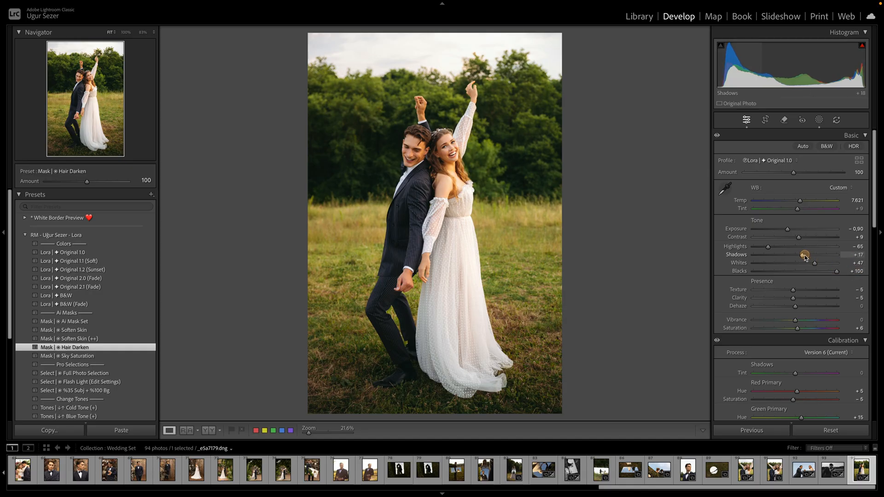
{"action": "left_click_drag", "start_coordinate": [803, 255], "coordinate": [801, 255]}
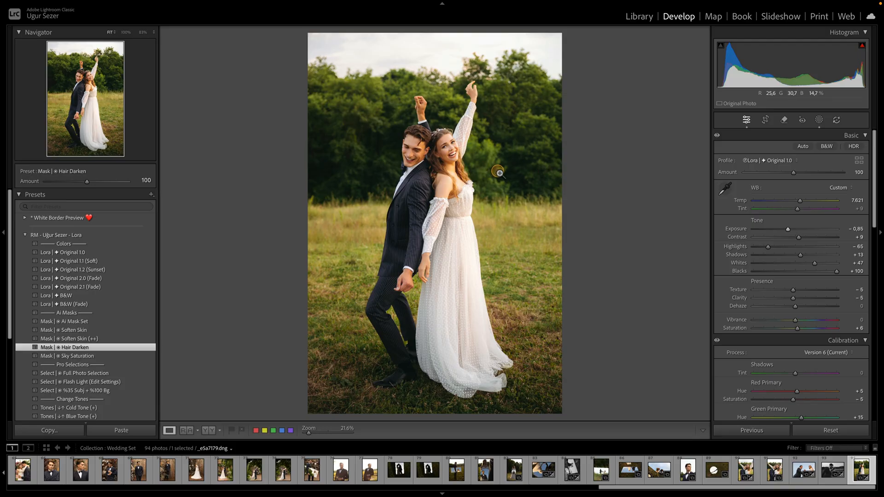
- Zoom in and inspect the couple's faces, hair and skin across the photo
{"action": "left_click", "coordinate": [819, 120]}
{"action": "left_click", "coordinate": [746, 120]}
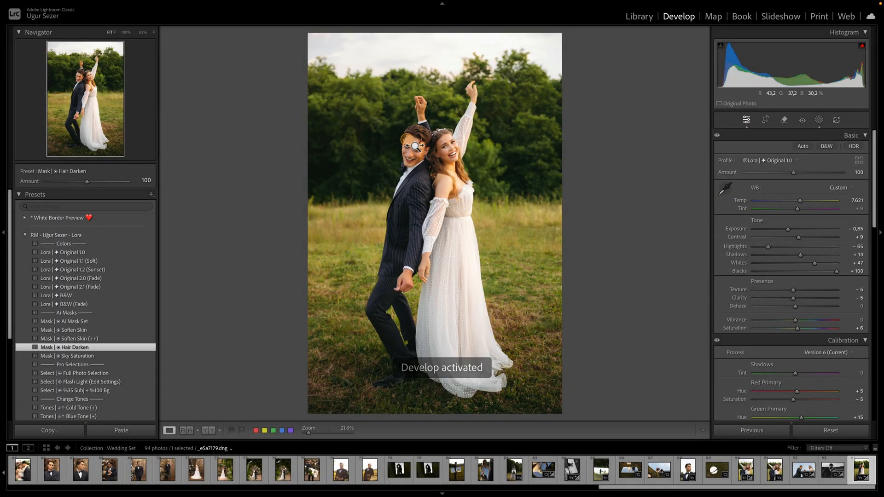
{"action": "left_click_drag", "start_coordinate": [423, 145], "coordinate": [436, 146]}
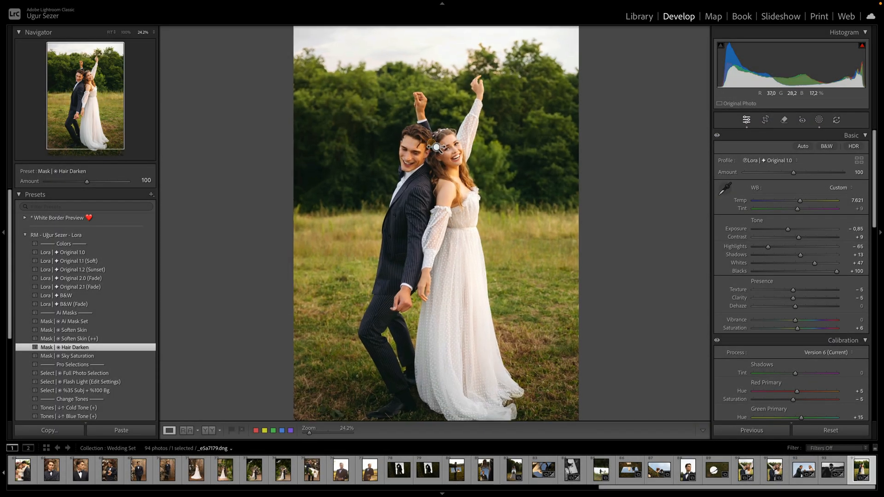
{"action": "left_click", "coordinate": [436, 146]}
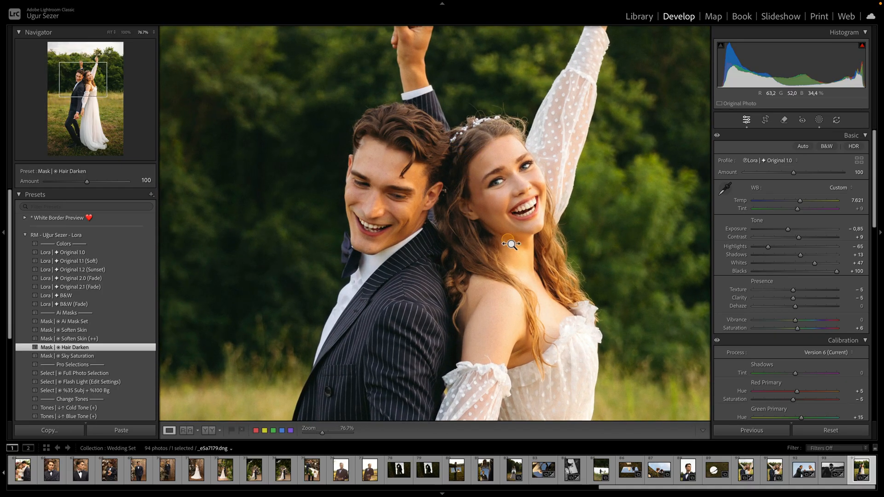
{"action": "left_click_drag", "start_coordinate": [509, 242], "coordinate": [523, 245]}
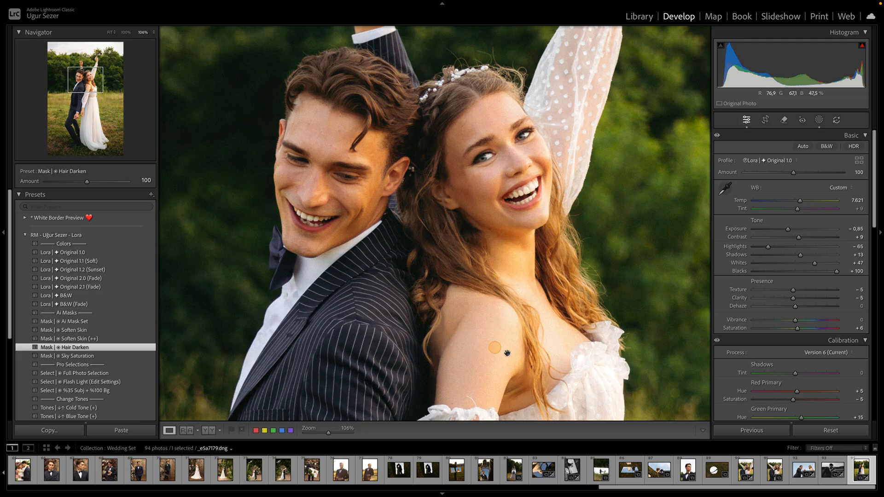
{"action": "left_click_drag", "start_coordinate": [553, 315], "coordinate": [348, 234]}
{"action": "left_click_drag", "start_coordinate": [497, 179], "coordinate": [430, 226]}
{"action": "left_click_drag", "start_coordinate": [572, 141], "coordinate": [642, 139]}
{"action": "left_click_drag", "start_coordinate": [514, 299], "coordinate": [585, 142]}
{"action": "left_click_drag", "start_coordinate": [503, 283], "coordinate": [544, 187]}
{"action": "left_click_drag", "start_coordinate": [552, 271], "coordinate": [547, 263]}
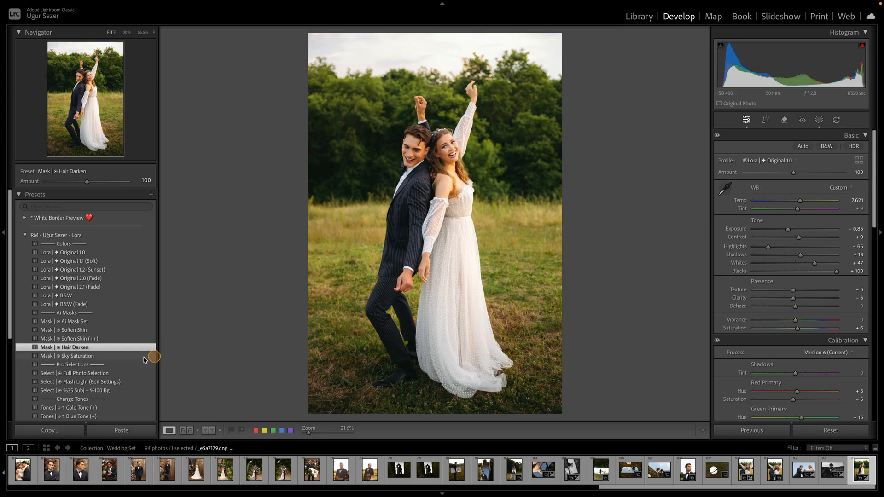
- Apply the Mask | ✱ Sky Saturation preset
{"action": "left_click", "coordinate": [76, 356]}
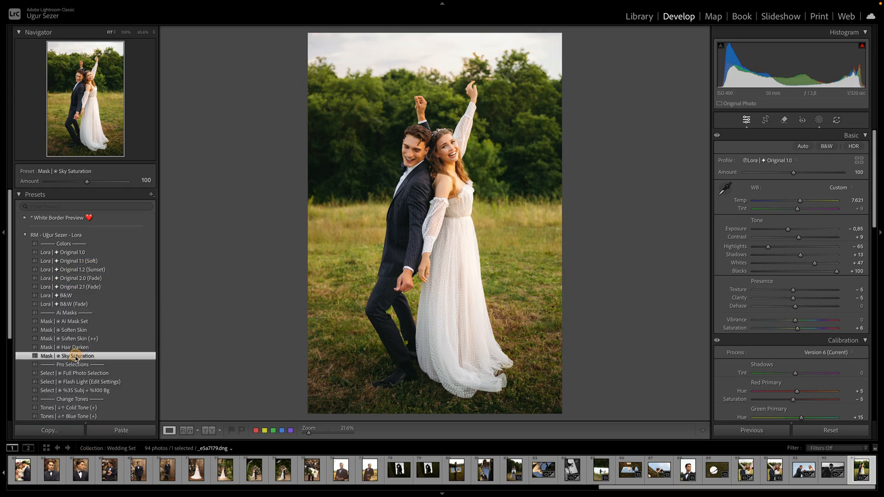
- Open the Sky Saturation mask and set its Temp to -19 to cool the sky
{"action": "left_click", "coordinate": [819, 119]}
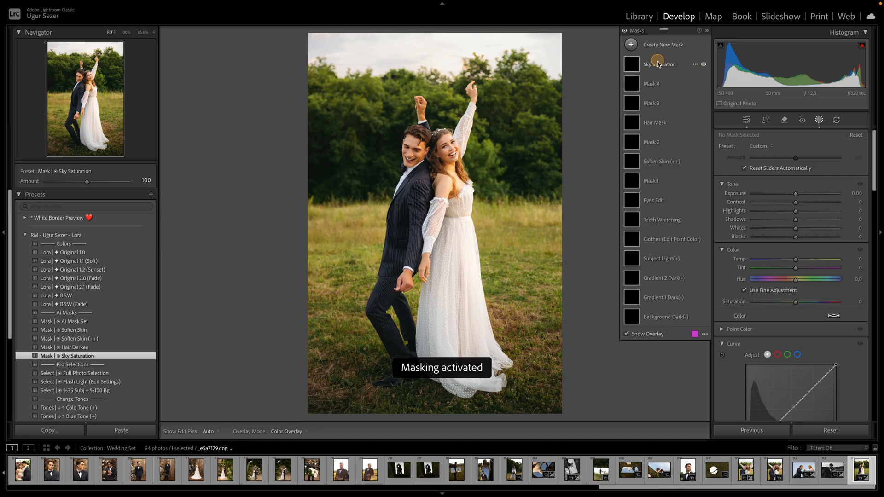
{"action": "left_click", "coordinate": [659, 64]}
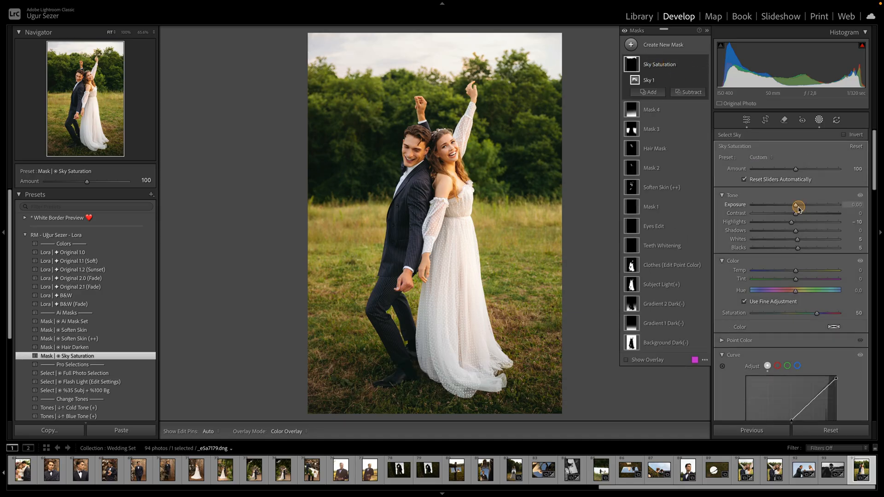
{"action": "left_click_drag", "start_coordinate": [795, 270], "coordinate": [789, 273]}
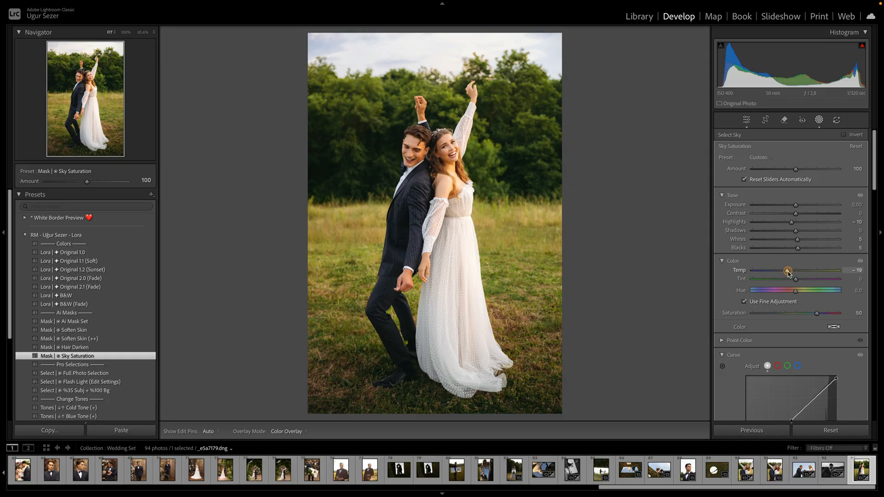
{"action": "left_click_drag", "start_coordinate": [788, 272], "coordinate": [787, 272]}
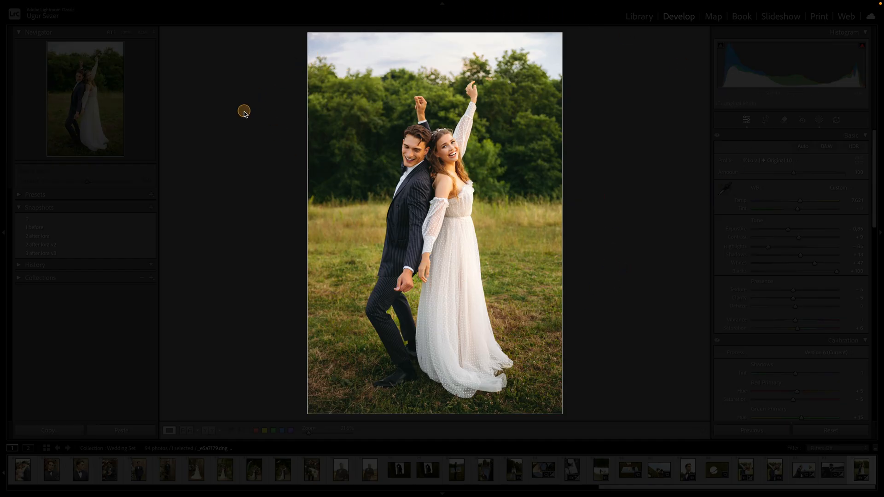
- Dim the interface and inspect the couple's faces, dress, sky and grass at several zoom levels
{"action": "key", "text": "l"}
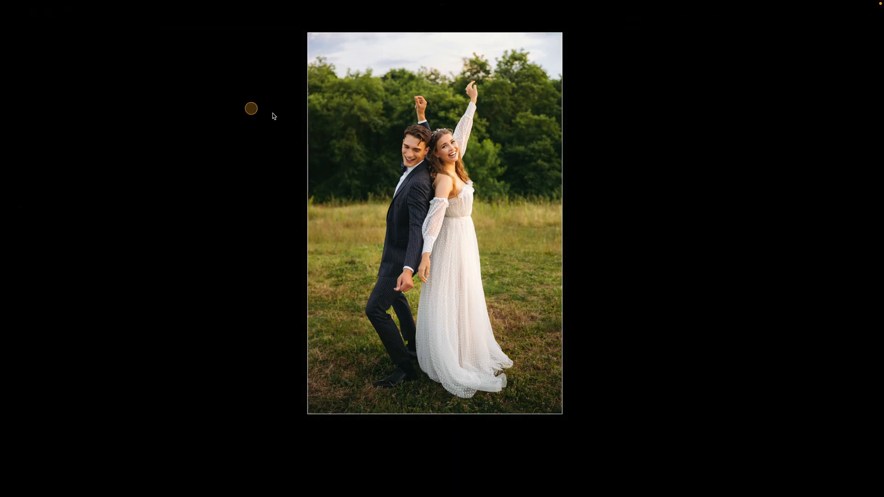
{"action": "key", "text": "l"}
{"action": "key", "text": "l"}
{"action": "left_click", "coordinate": [460, 152]}
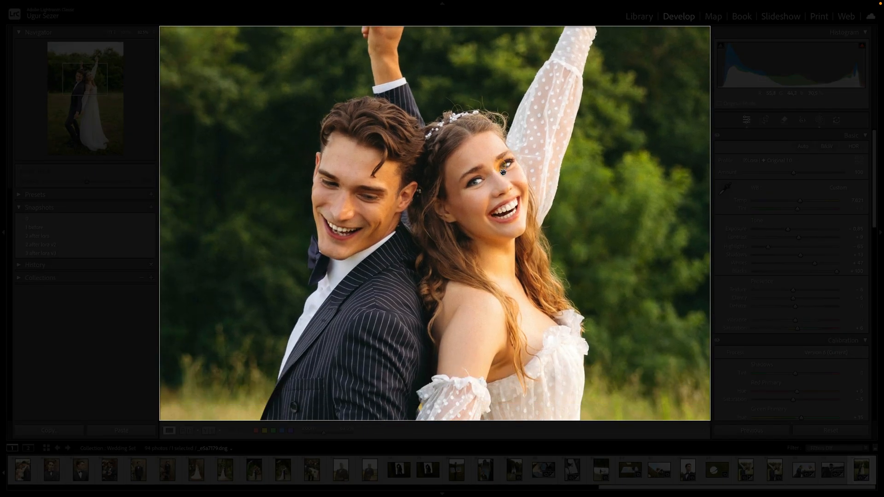
{"action": "left_click", "coordinate": [502, 171]}
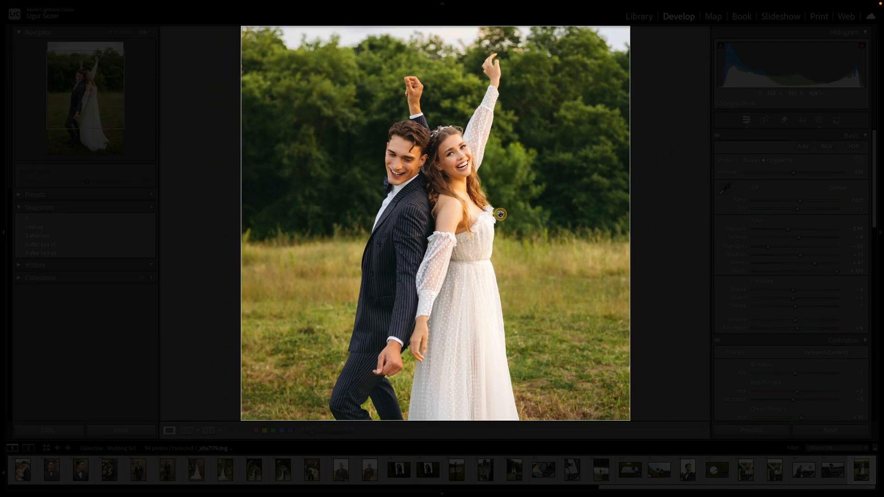
{"action": "mouse_move", "coordinate": [501, 214]}
{"action": "left_mouse_down"}
{"action": "mouse_move", "coordinate": [497, 203]}
{"action": "mouse_move", "coordinate": [497, 229]}
{"action": "left_mouse_up"}
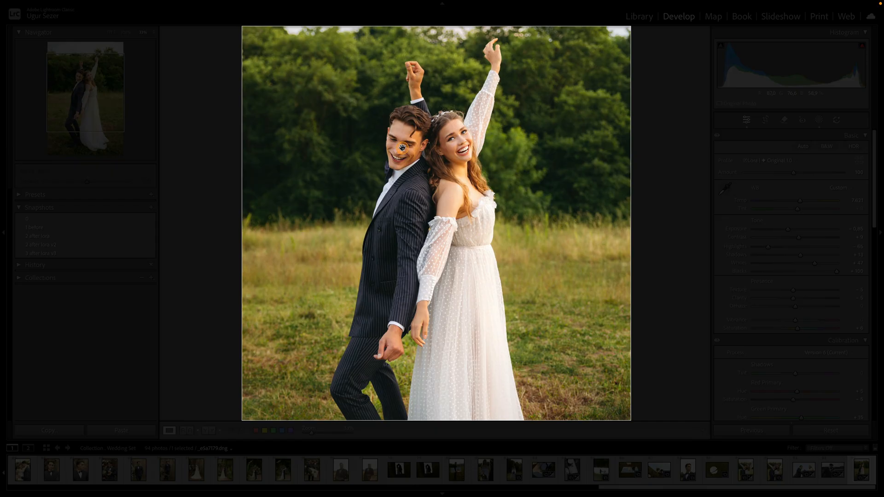
{"action": "left_click_drag", "start_coordinate": [440, 233], "coordinate": [443, 184]}
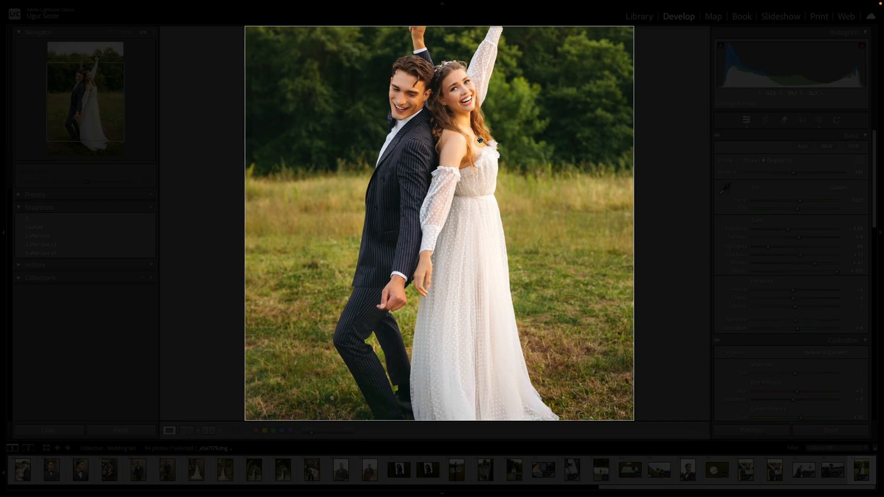
{"action": "left_click_drag", "start_coordinate": [465, 91], "coordinate": [460, 137]}
{"action": "left_click", "coordinate": [460, 136]}
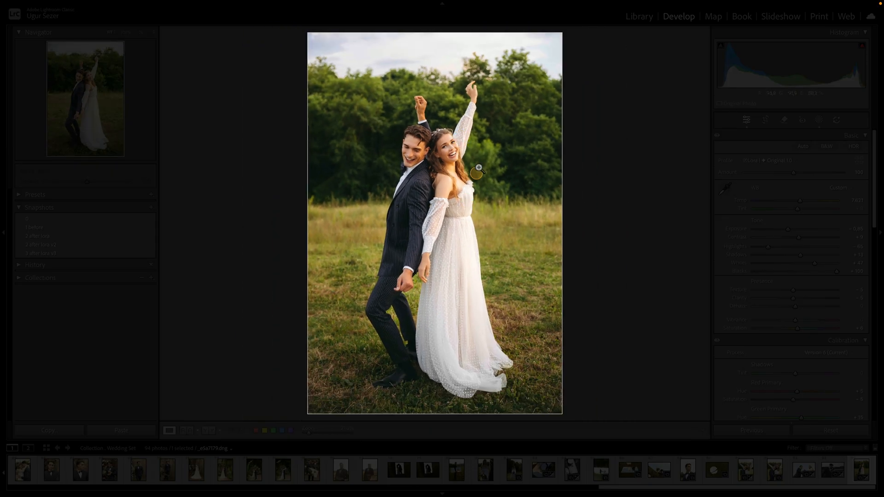
{"action": "left_click", "coordinate": [445, 164]}
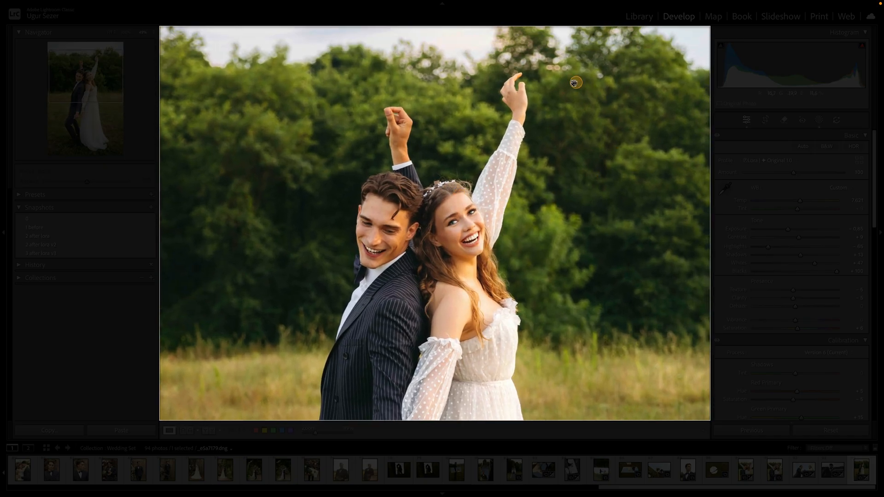
{"action": "left_click_drag", "start_coordinate": [556, 161], "coordinate": [544, 131]}
{"action": "left_click_drag", "start_coordinate": [443, 184], "coordinate": [479, 185], "text": "shift"}
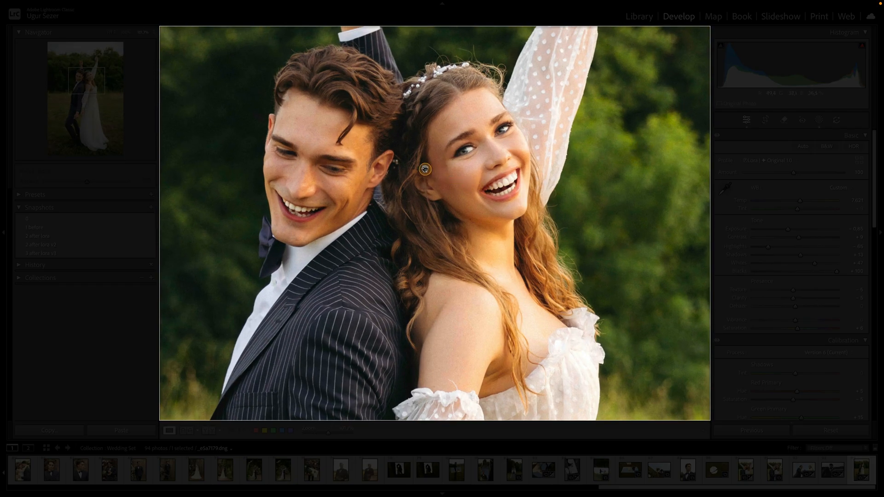
{"action": "left_click_drag", "start_coordinate": [425, 169], "coordinate": [464, 175]}
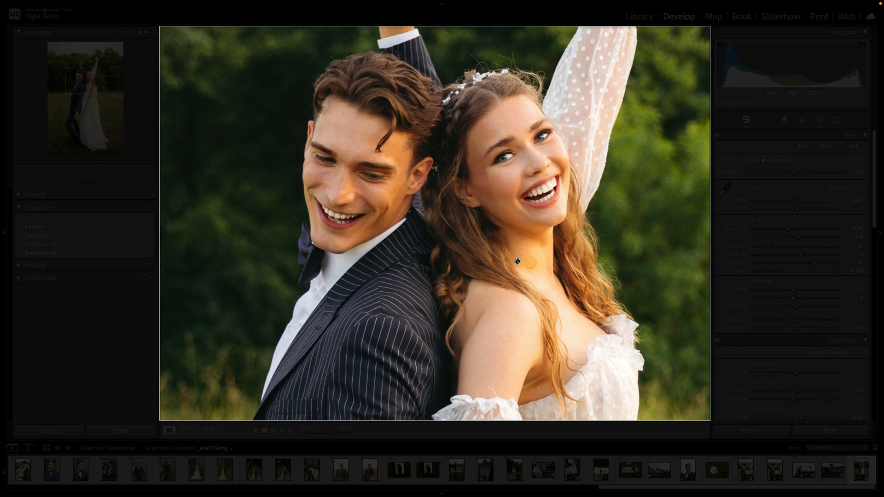
{"action": "left_click_drag", "start_coordinate": [517, 261], "coordinate": [499, 169]}
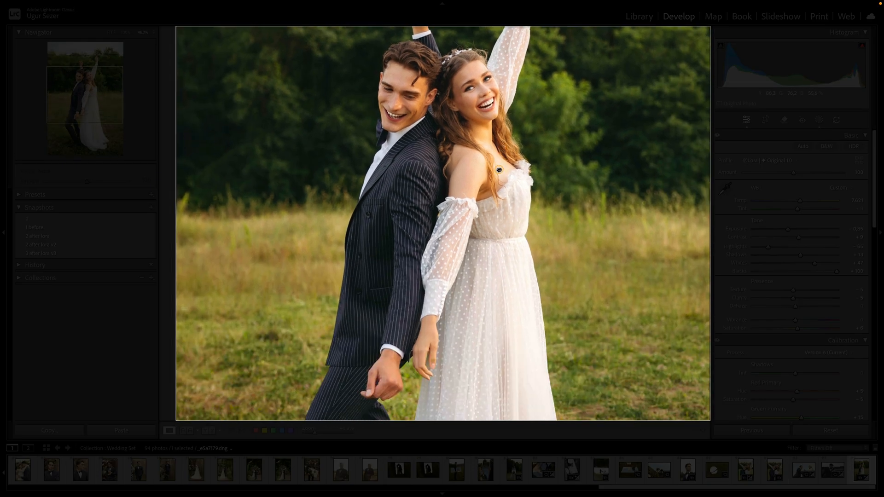
{"action": "left_click", "coordinate": [499, 240]}
{"action": "left_click_drag", "start_coordinate": [517, 267], "coordinate": [531, 256]}
{"action": "left_click", "coordinate": [435, 150]}
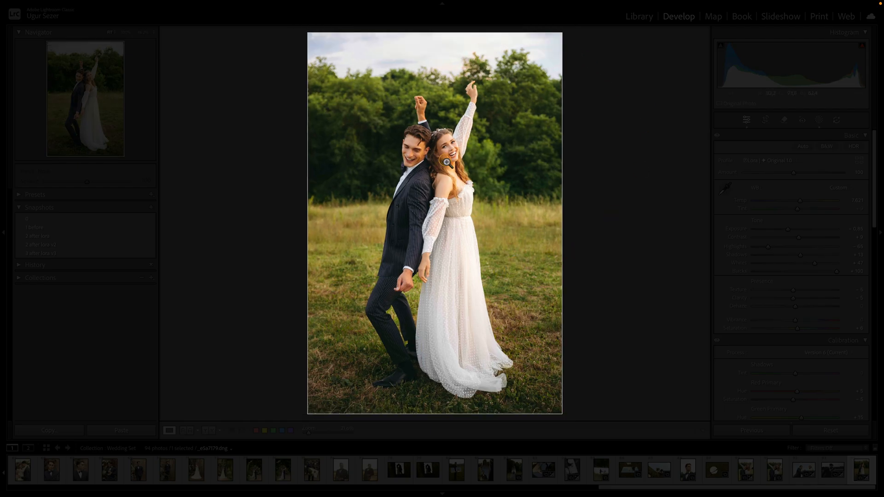
{"action": "key", "text": "y"}
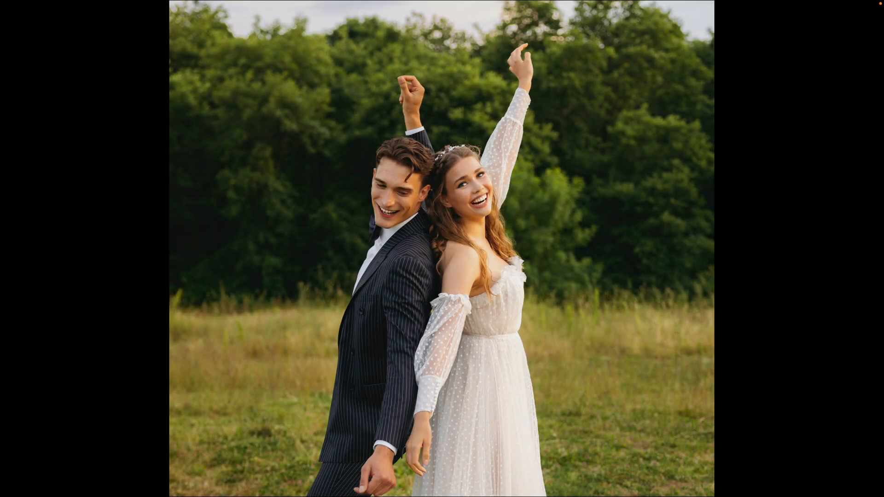
{"action": "left_click_drag", "start_coordinate": [658, 323], "coordinate": [657, 290]}
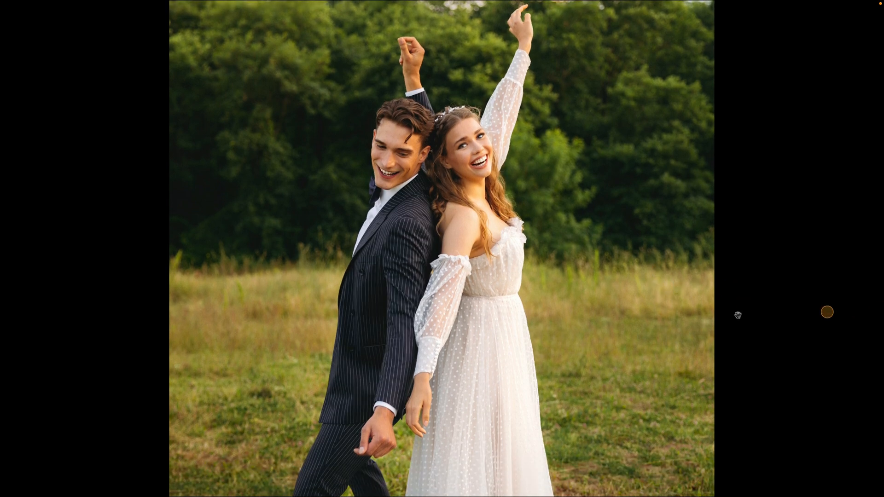
{"action": "scroll", "coordinate": [651, 304], "scroll_direction": "down", "scroll_amount": 3}
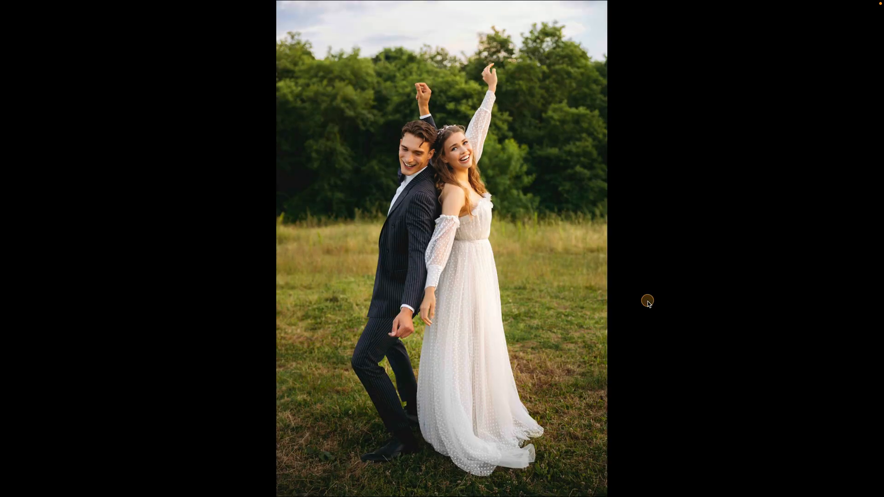